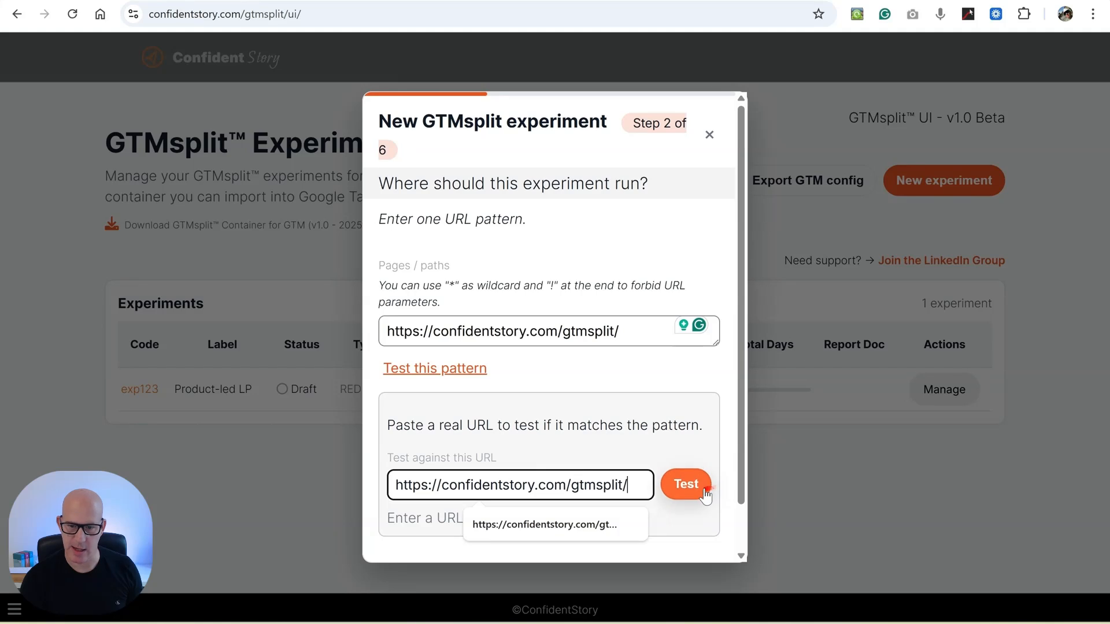
pyautogui.click(700, 493)
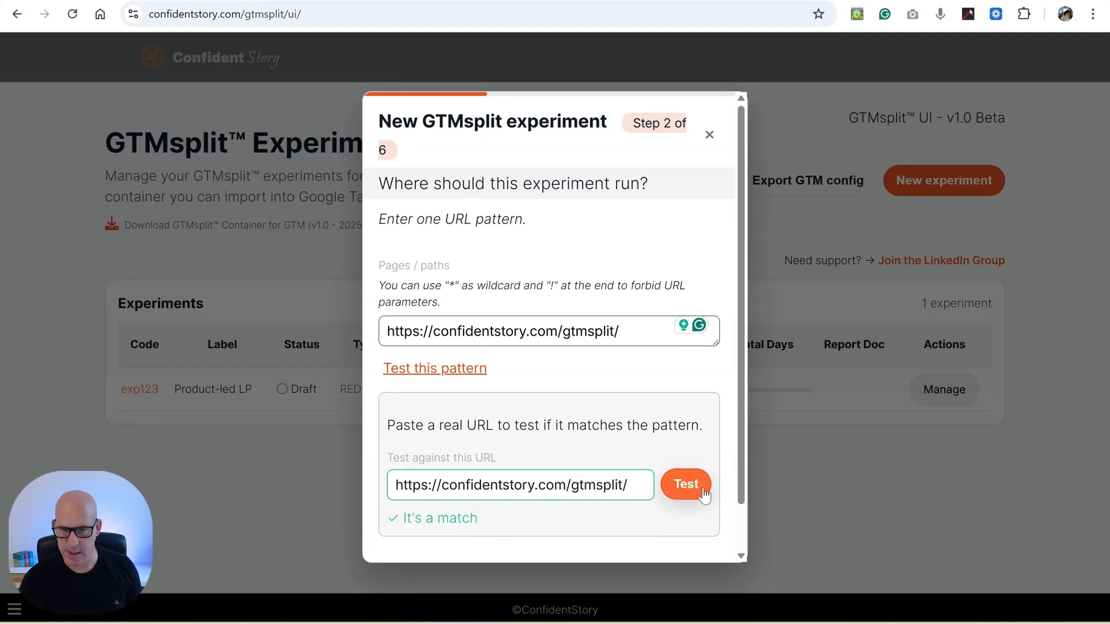
pyautogui.click(634, 483)
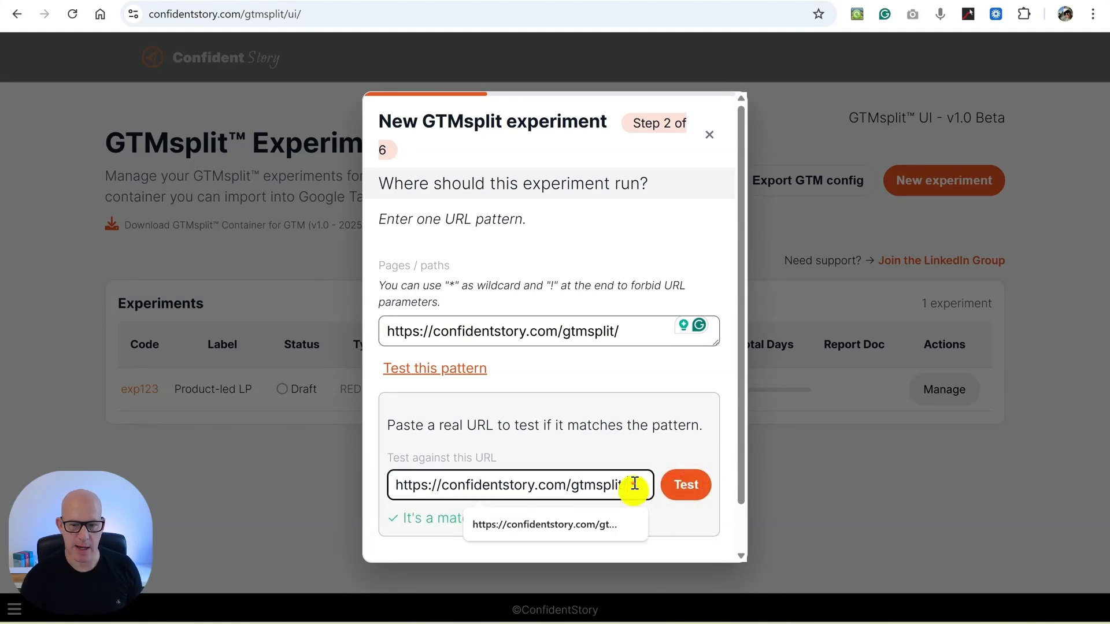
pyautogui.write('fghfgh')
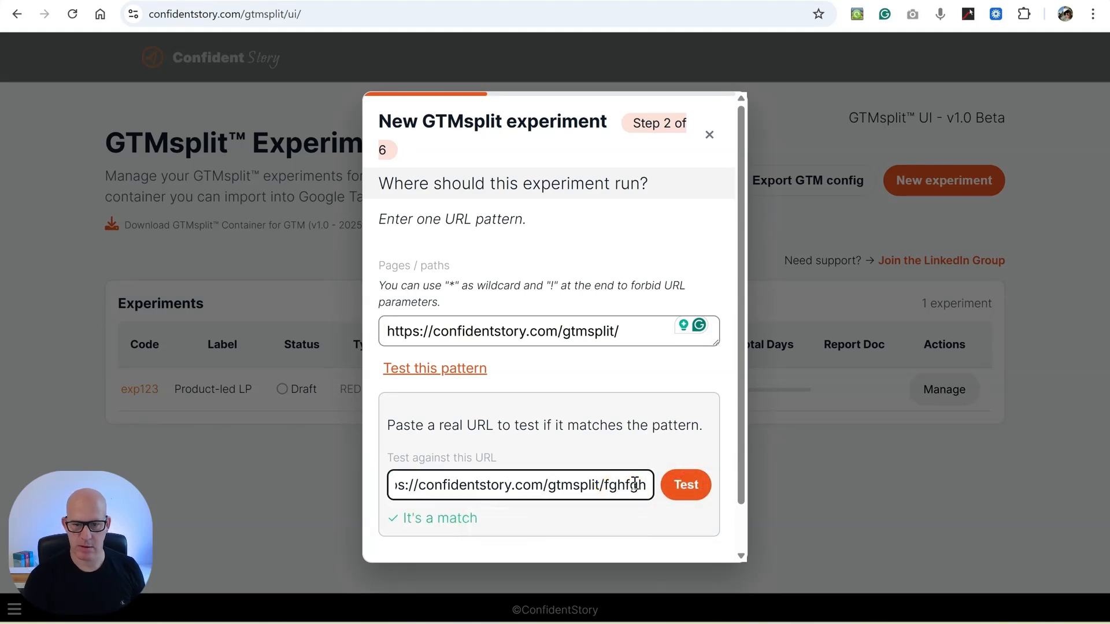
pyautogui.click(689, 485)
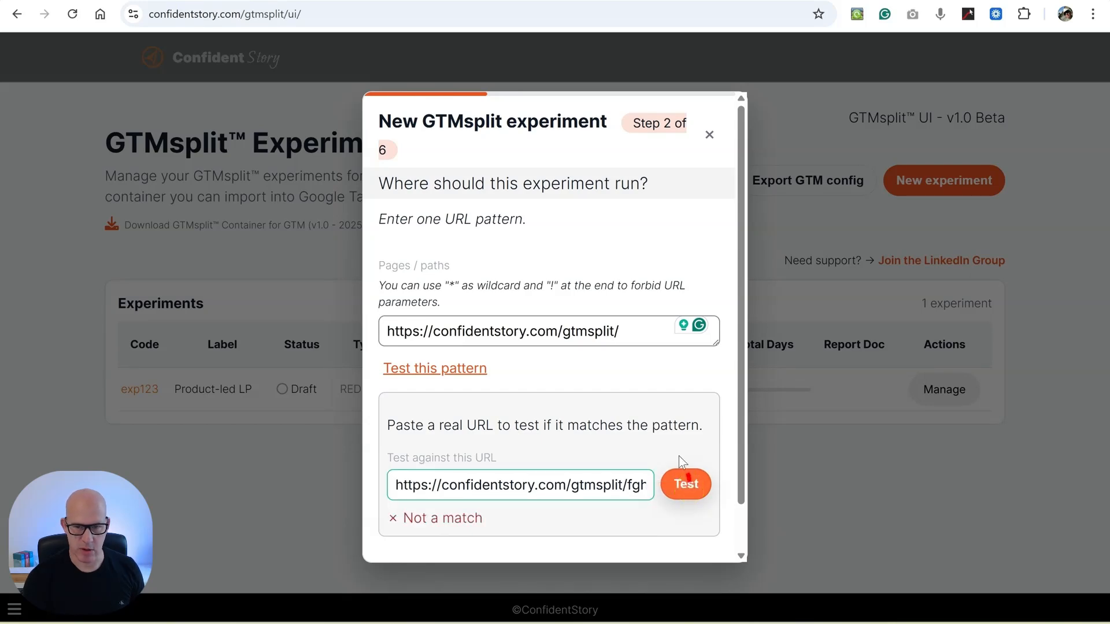
pyautogui.click(628, 329)
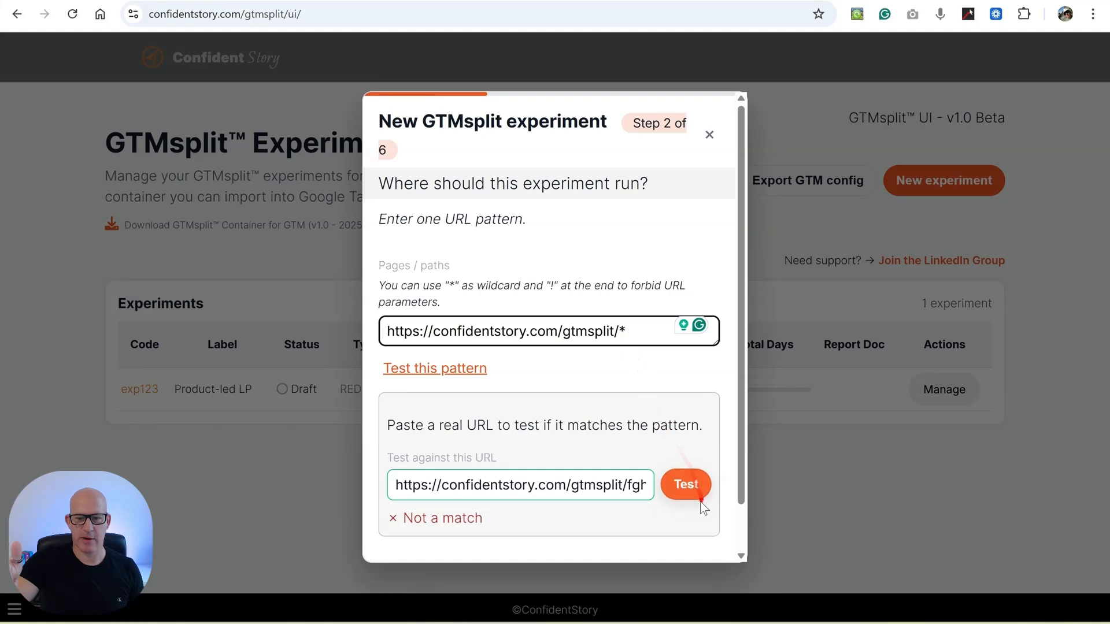
pyautogui.click(692, 500)
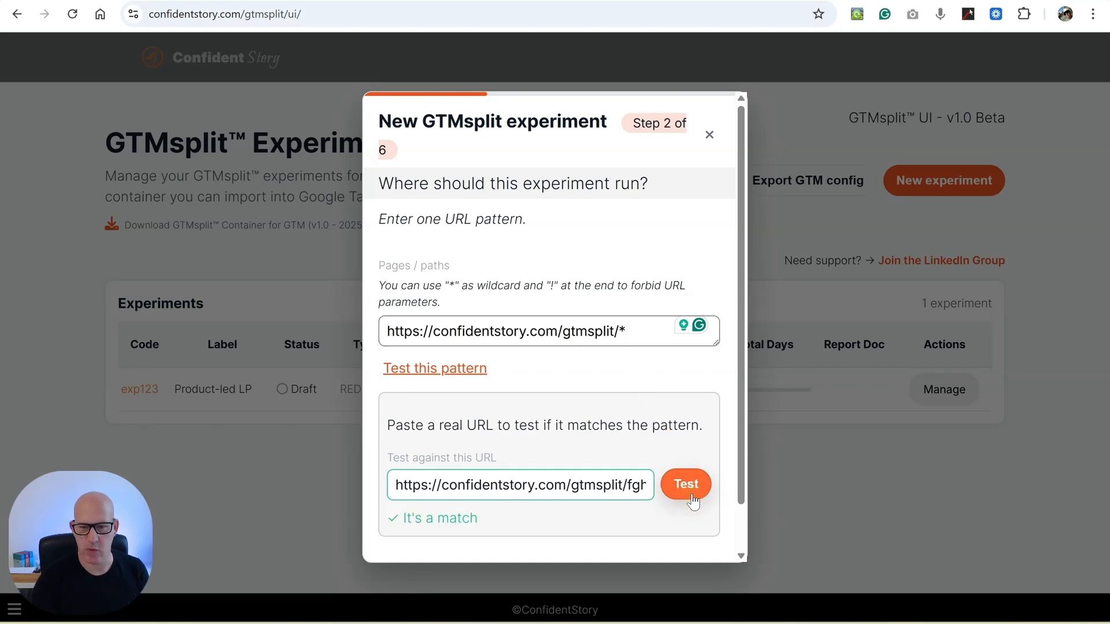
# Change the URL pattern to */gtmsplit/ and test it against the URL ending in fghfgh
pyautogui.click(630, 327)
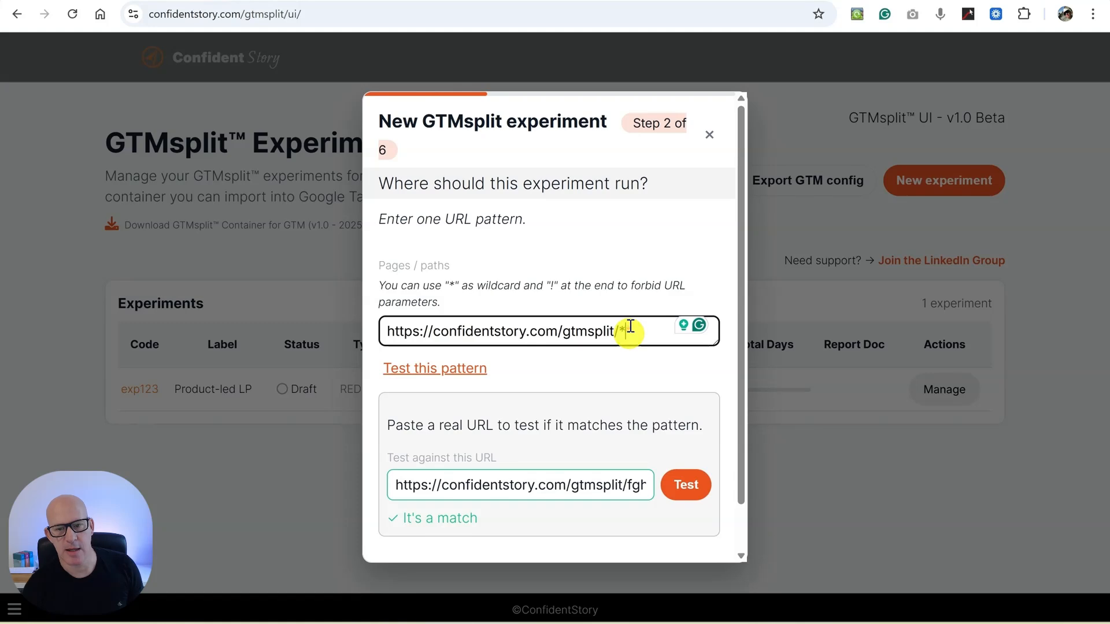
pyautogui.press('BackSpace')
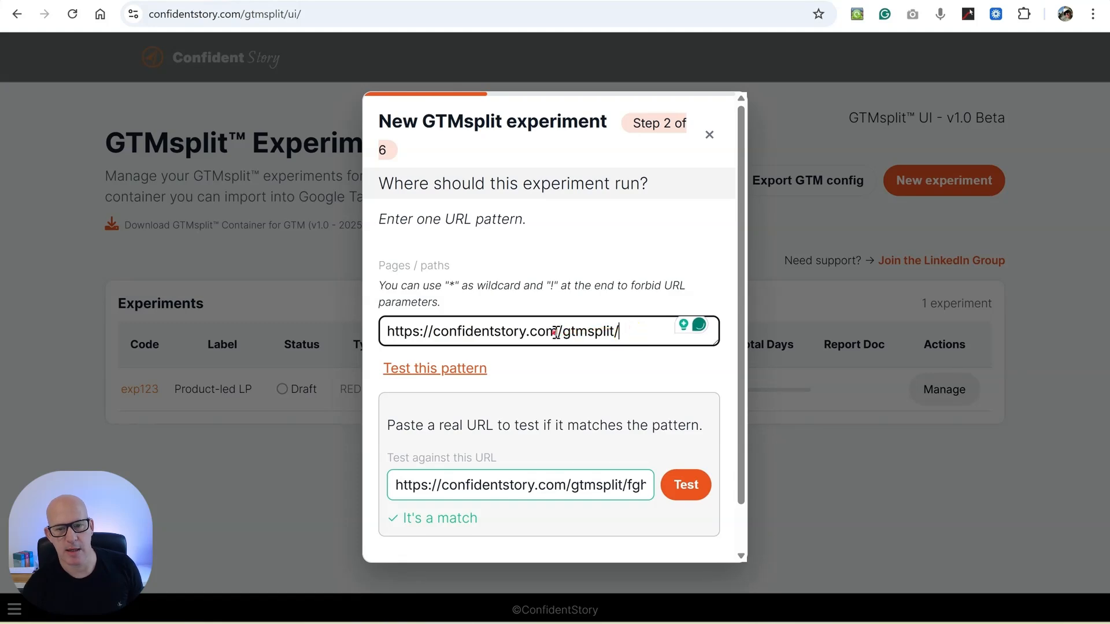
pyautogui.moveTo(558, 334); pyautogui.dragTo(370, 334)
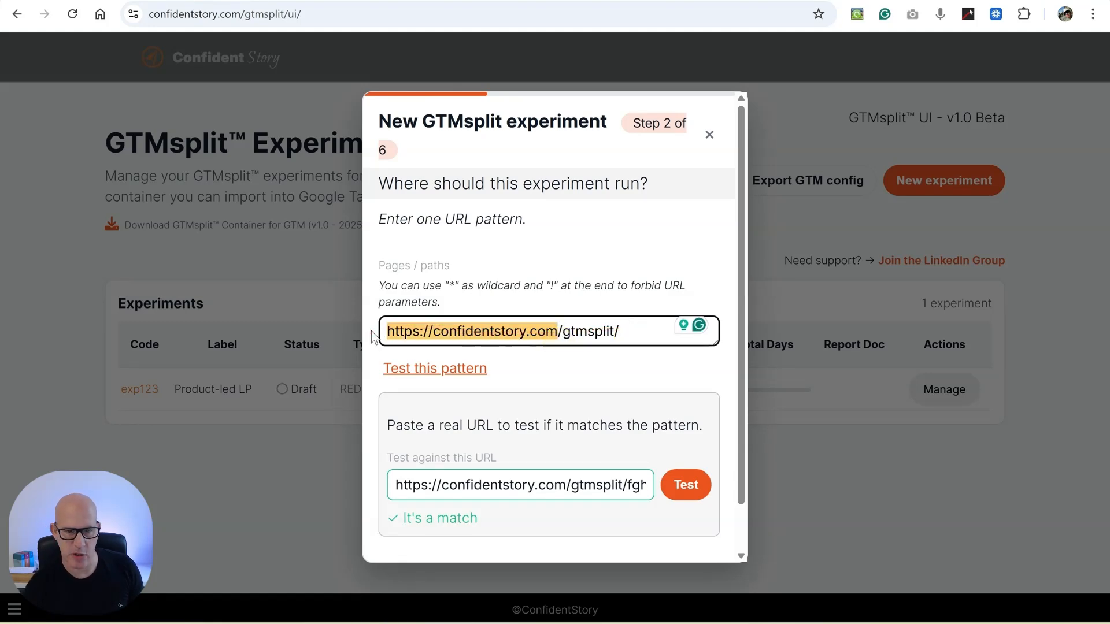
pyautogui.write('*')
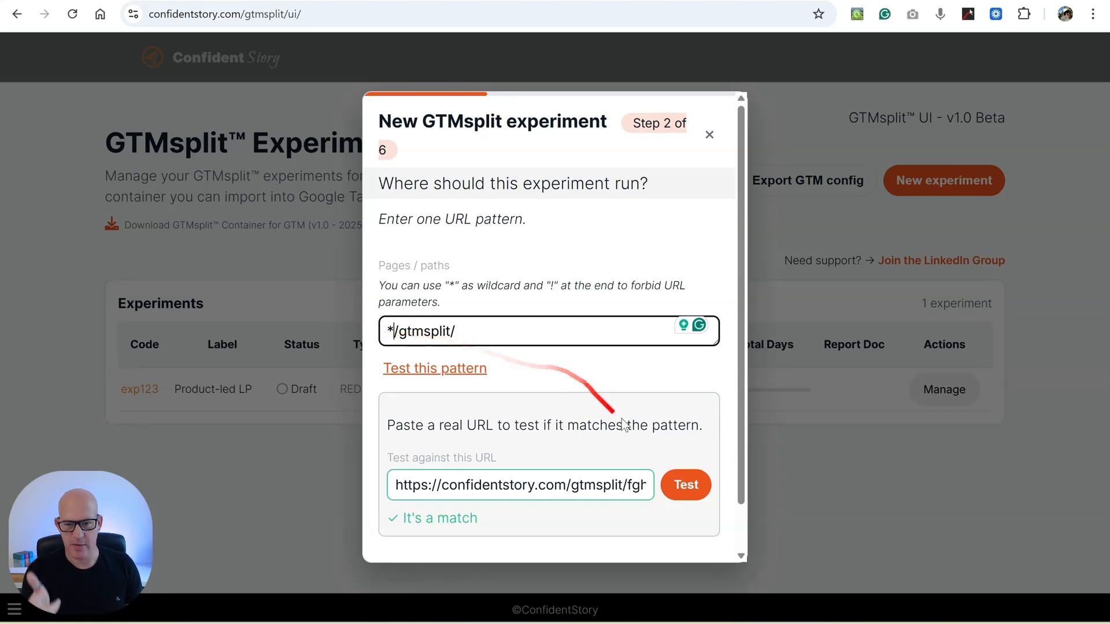
pyautogui.click(682, 501)
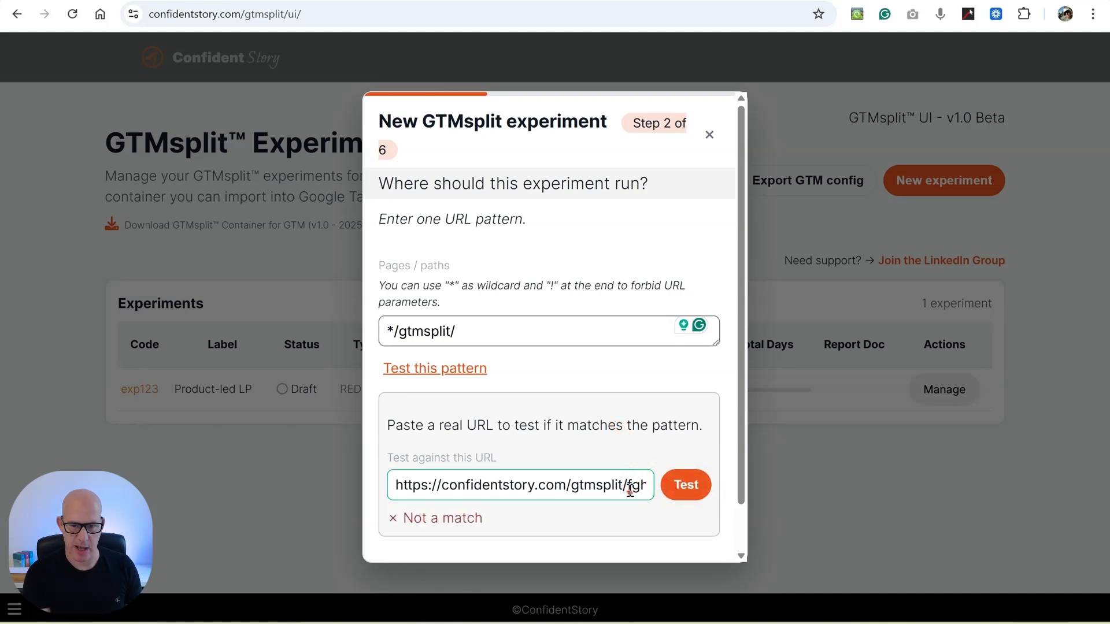
pyautogui.moveTo(629, 489); pyautogui.dragTo(664, 489)
pyautogui.press('BackSpace')
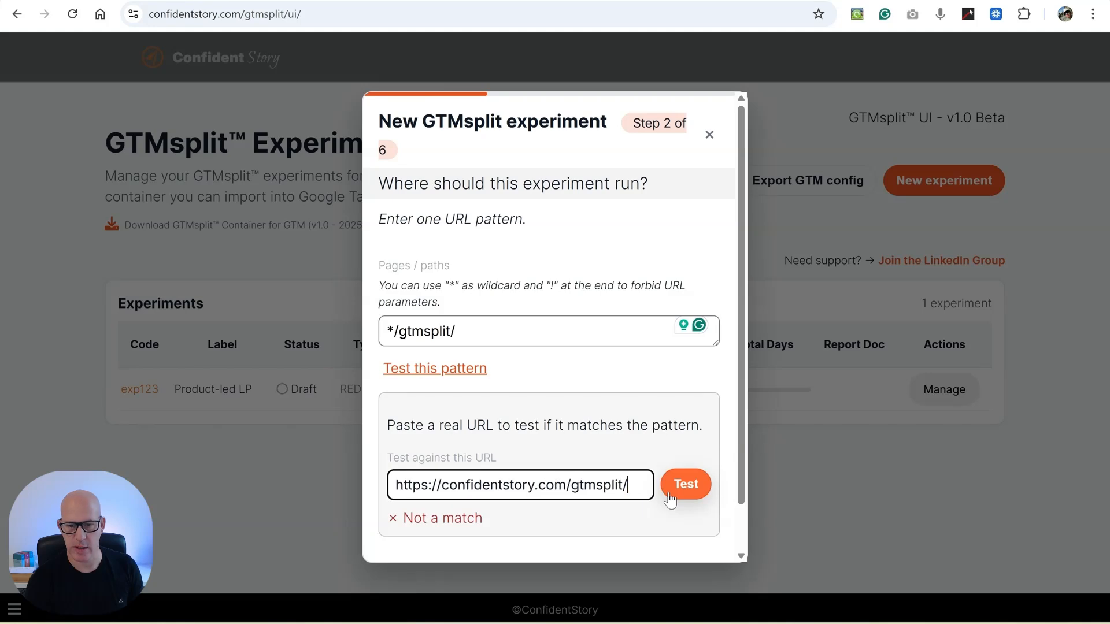
pyautogui.click(684, 487)
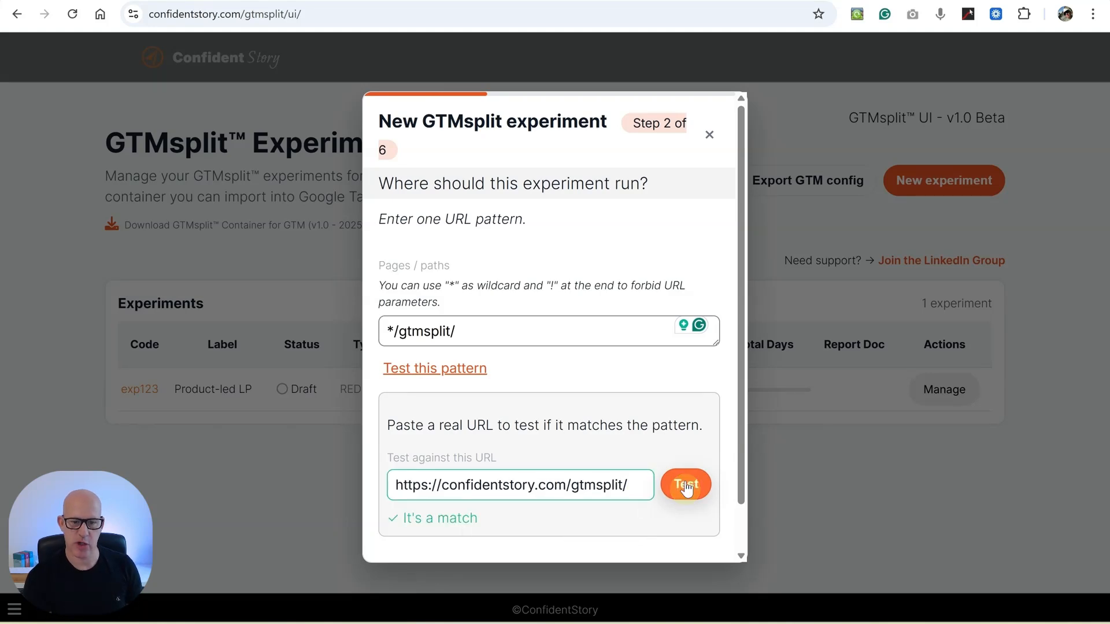
pyautogui.click(567, 485)
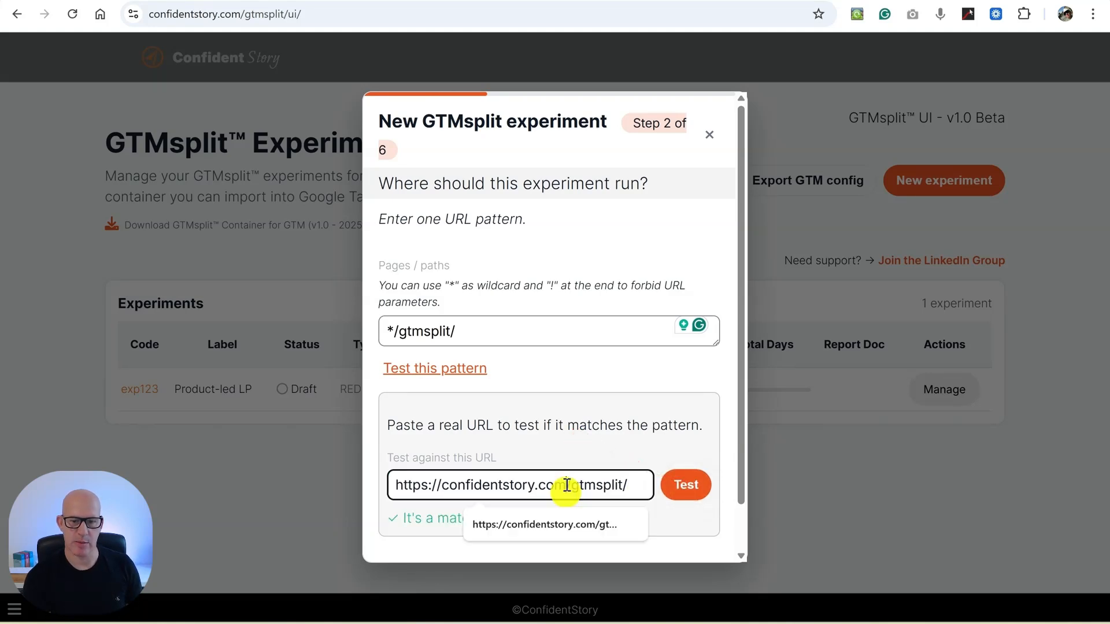
pyautogui.moveTo(566, 485); pyautogui.dragTo(395, 485)
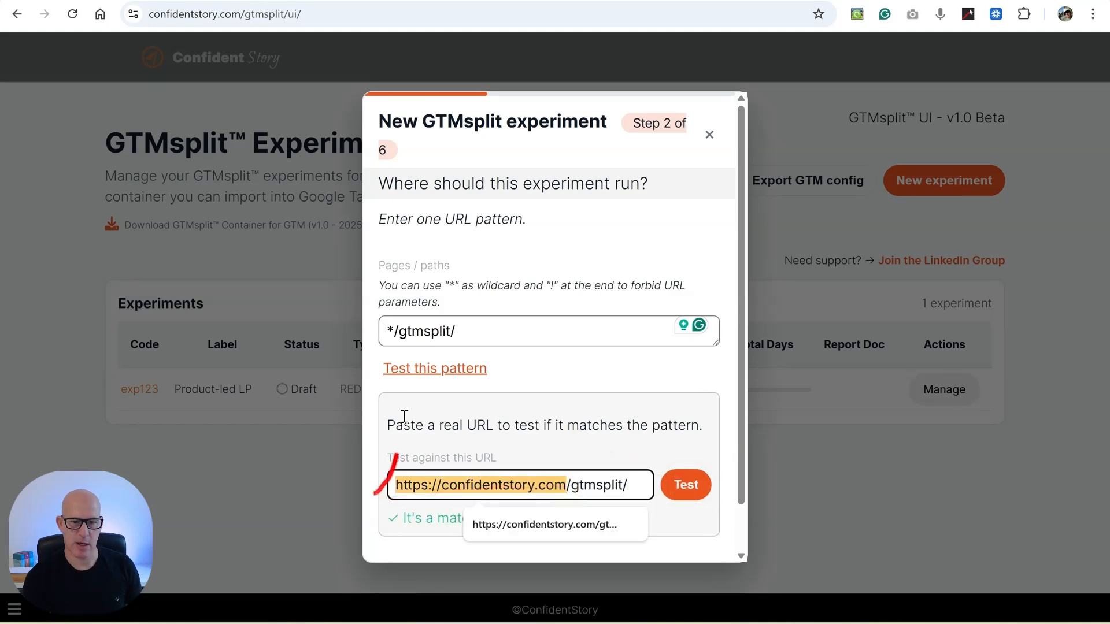
pyautogui.moveTo(386, 331); pyautogui.dragTo(393, 331)
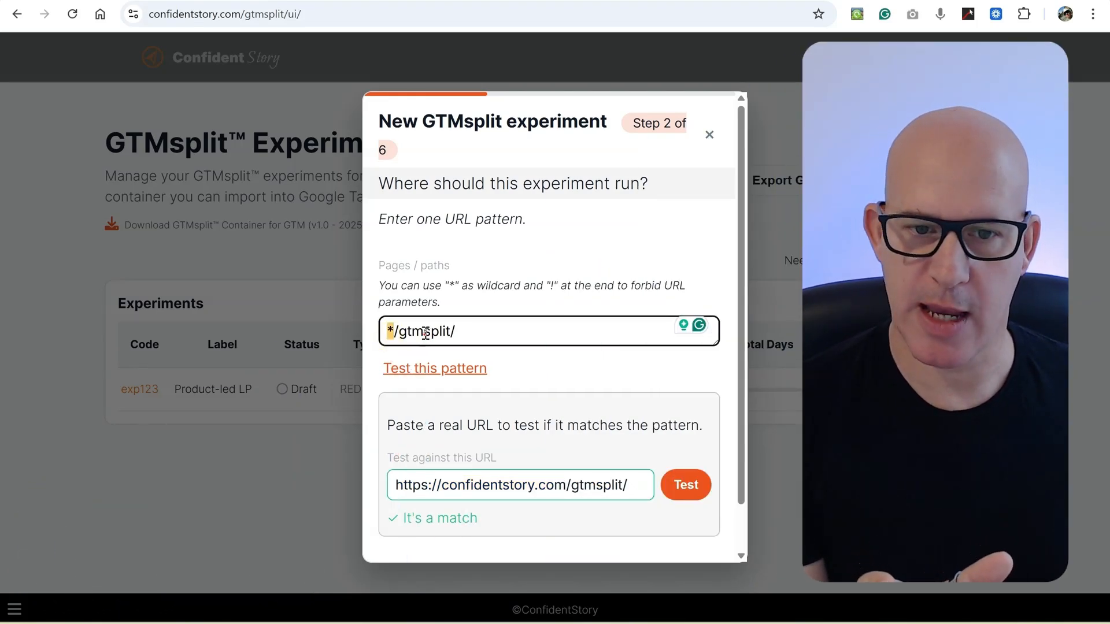
# Replace "split" in the URL pattern with a wildcard, giving */gtm*/, and test it against the URL
pyautogui.moveTo(425, 333); pyautogui.dragTo(452, 335)
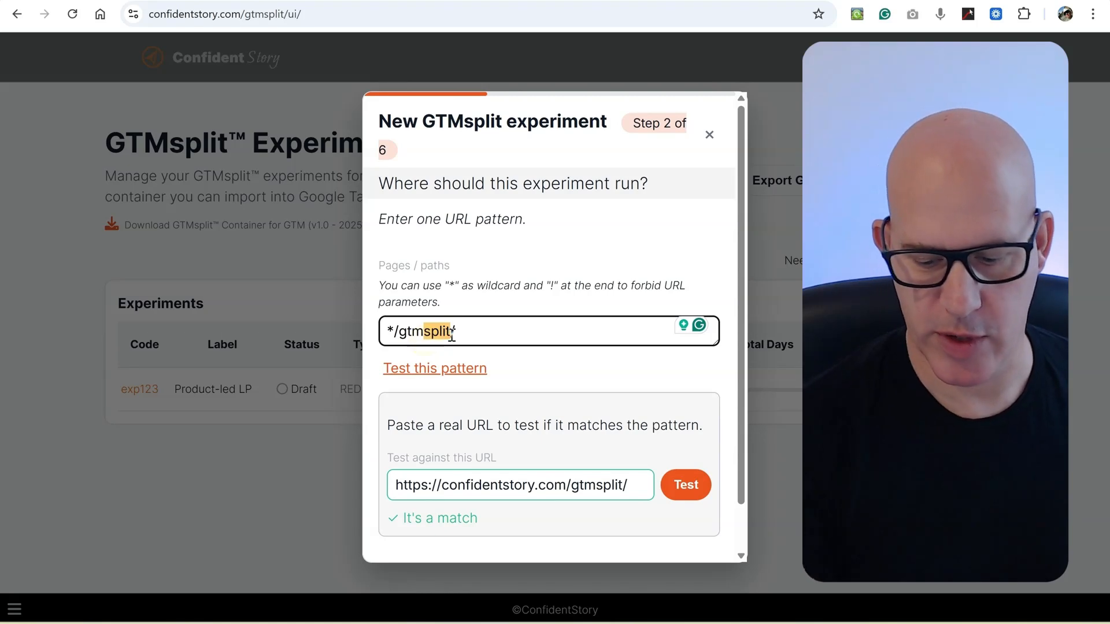
pyautogui.write('*')
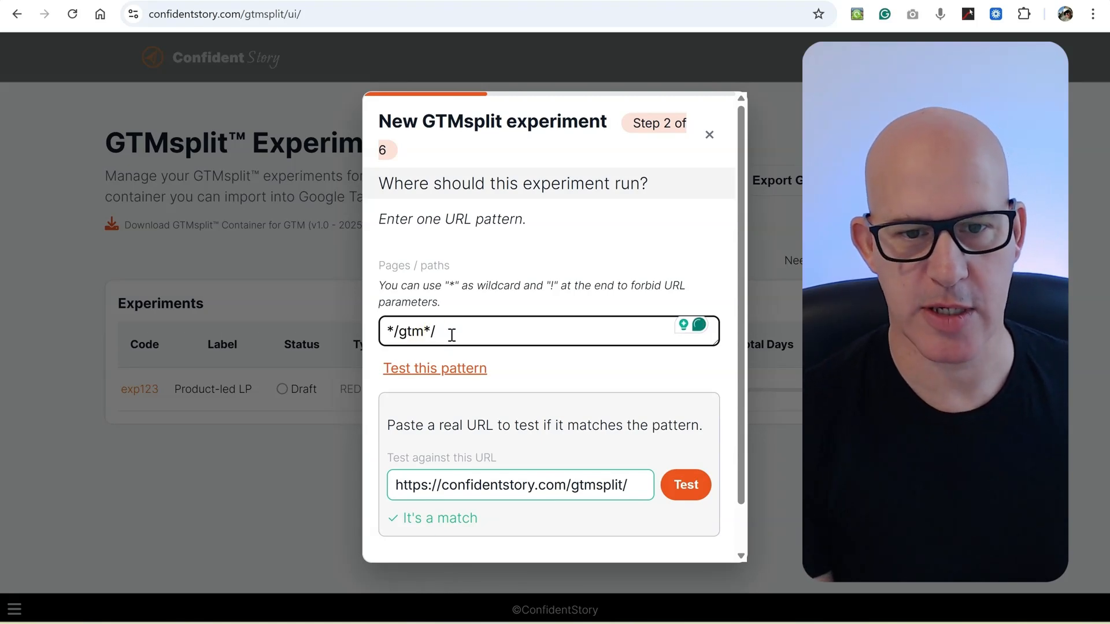
pyautogui.click(688, 487)
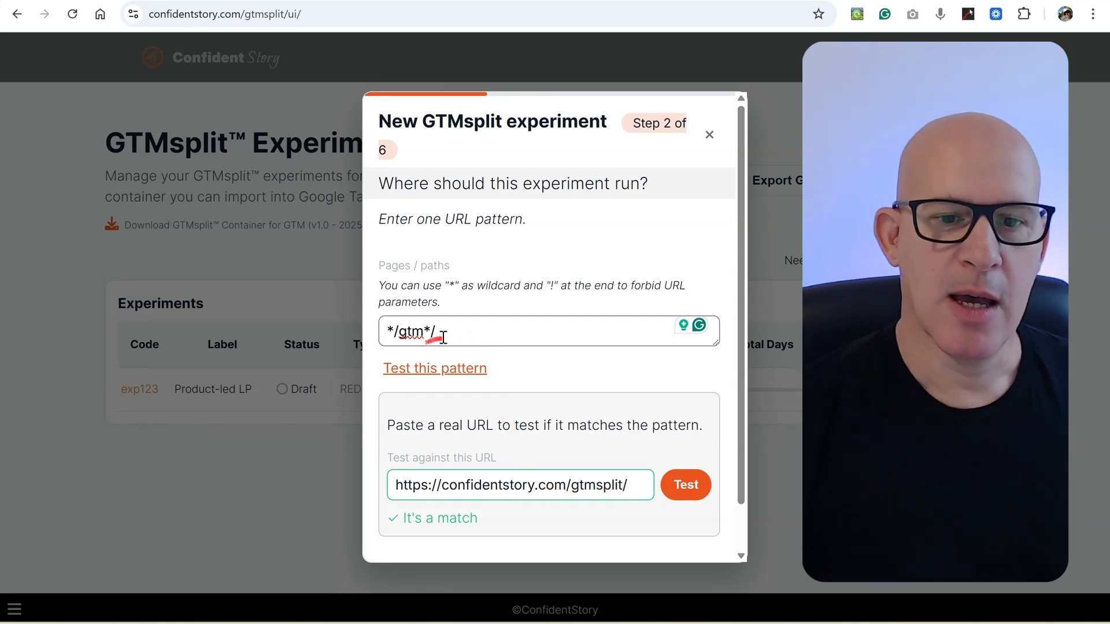
# Append fghfgh to the test URL and test it against the */gtm*/ pattern
pyautogui.click(629, 483)
pyautogui.write('fghfgh')
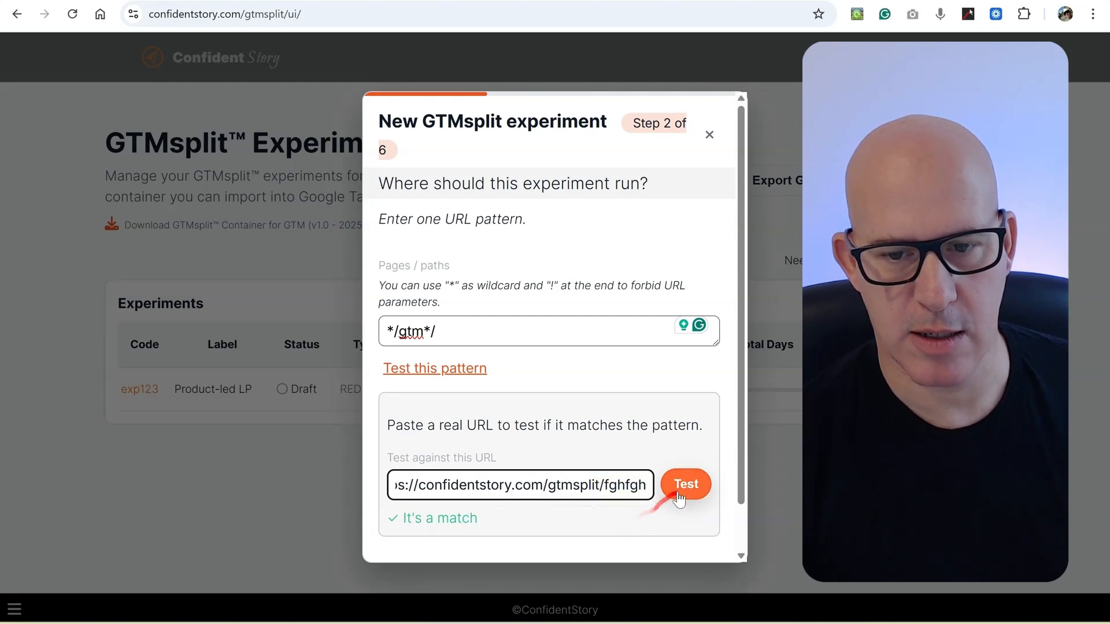
pyautogui.click(679, 497)
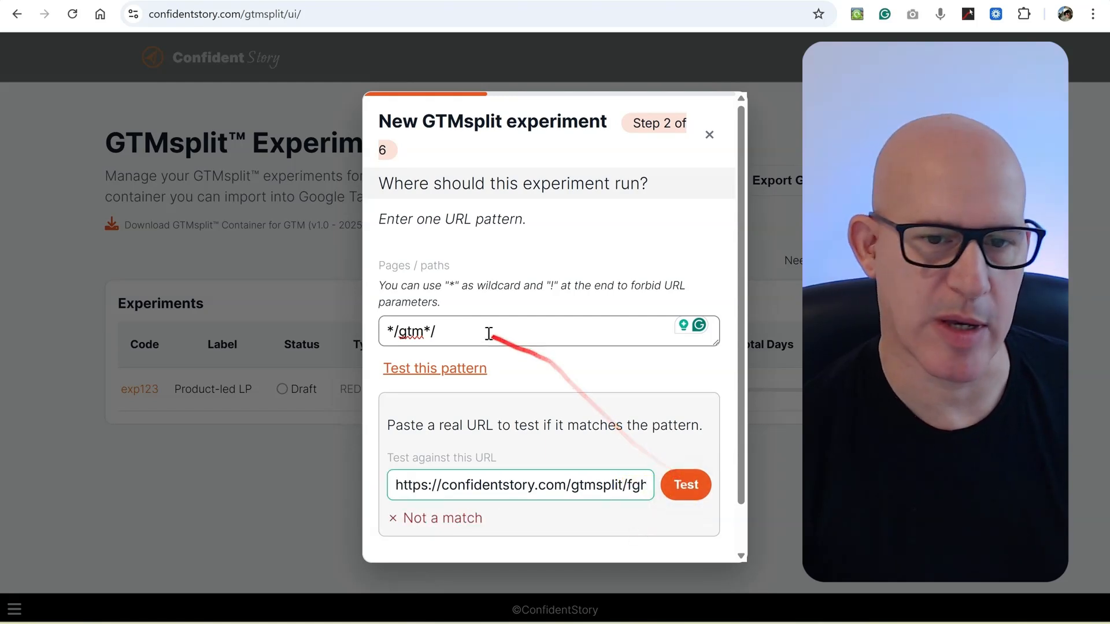
# Try ending the URL pattern with two exclamation marks as */gtm*/!! and delete both marks
pyautogui.click(456, 334)
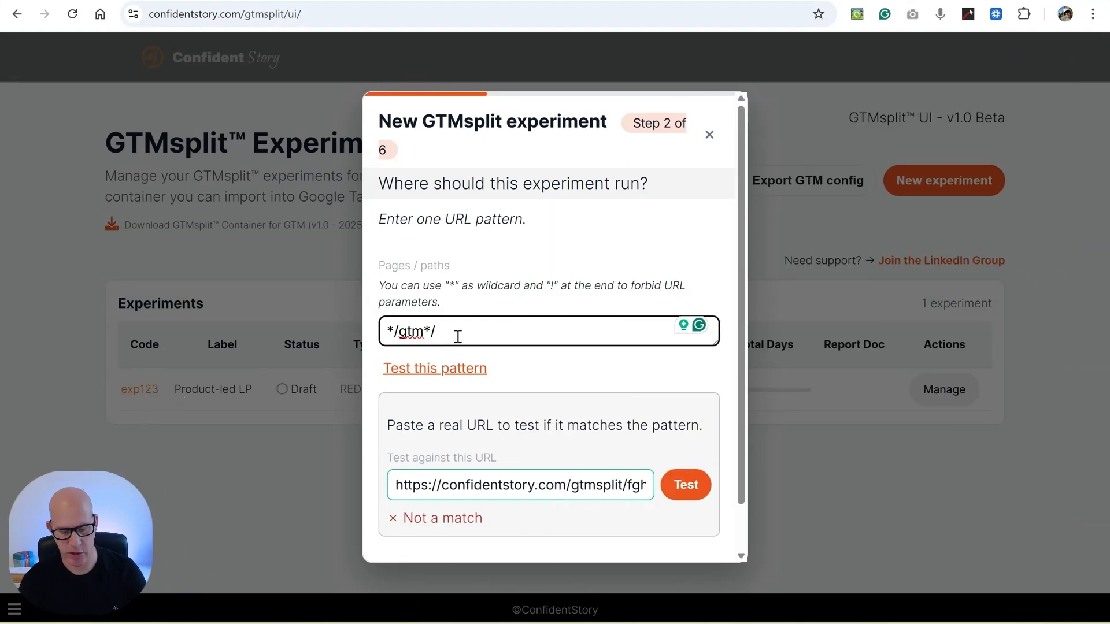
pyautogui.write('!')
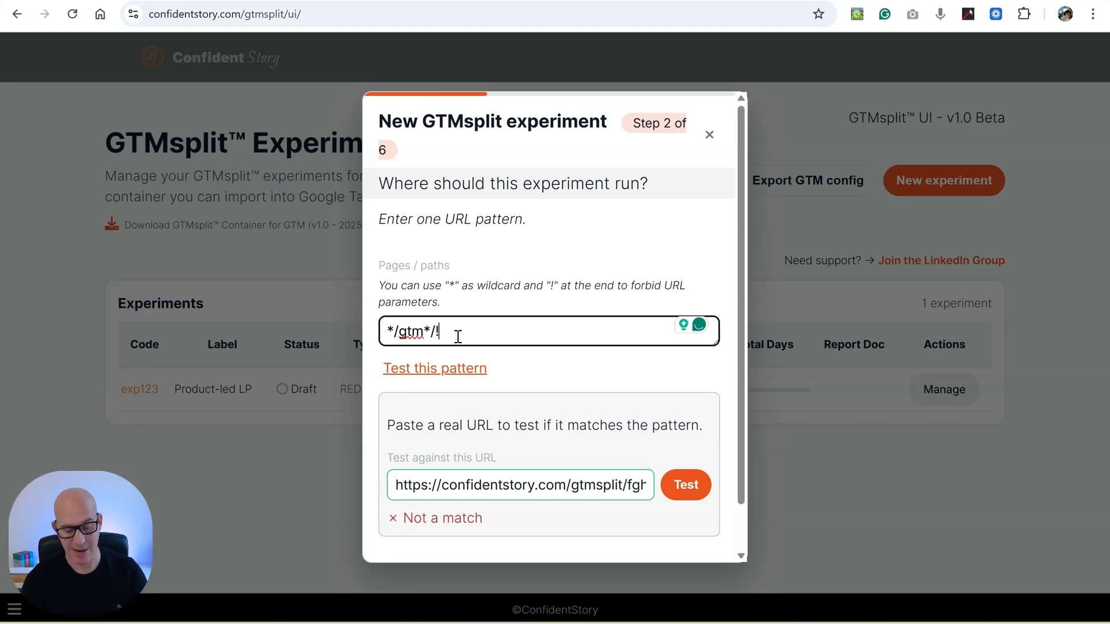
pyautogui.write('!')
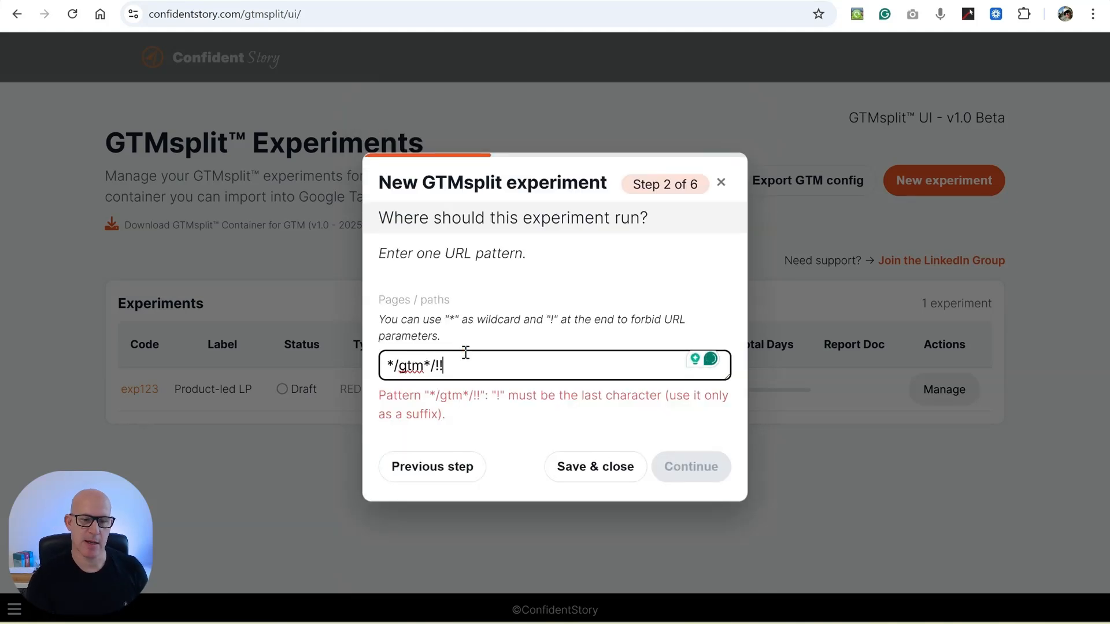
pyautogui.press('BackSpace')
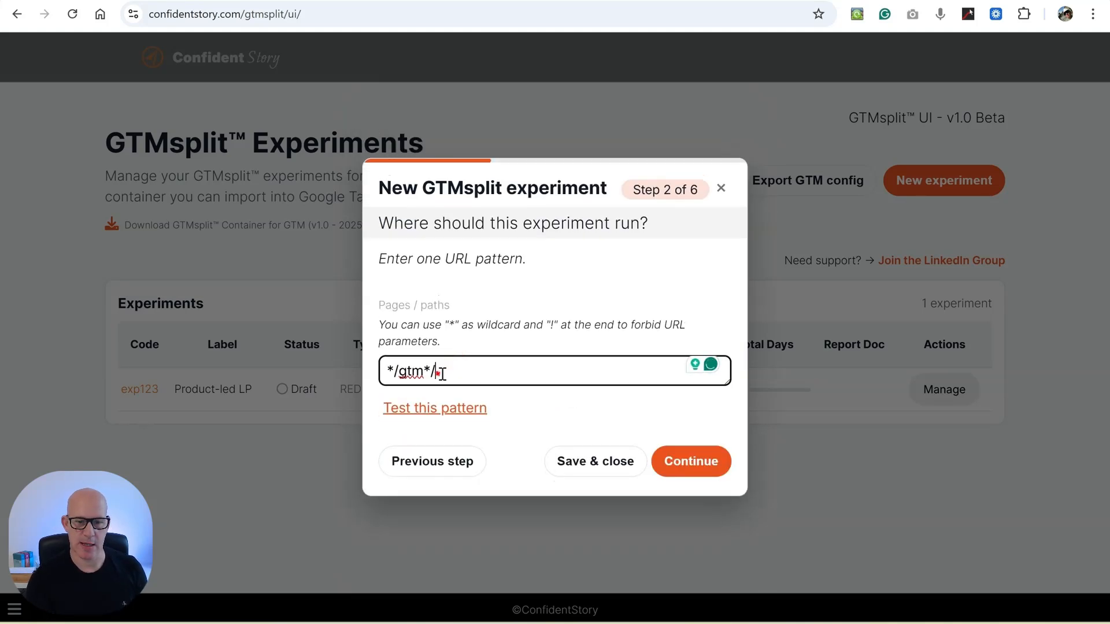
# Try the exclamation mark before the second wildcard as */gtm!*/, and move it to the end as */gtm*/!
pyautogui.click(426, 371)
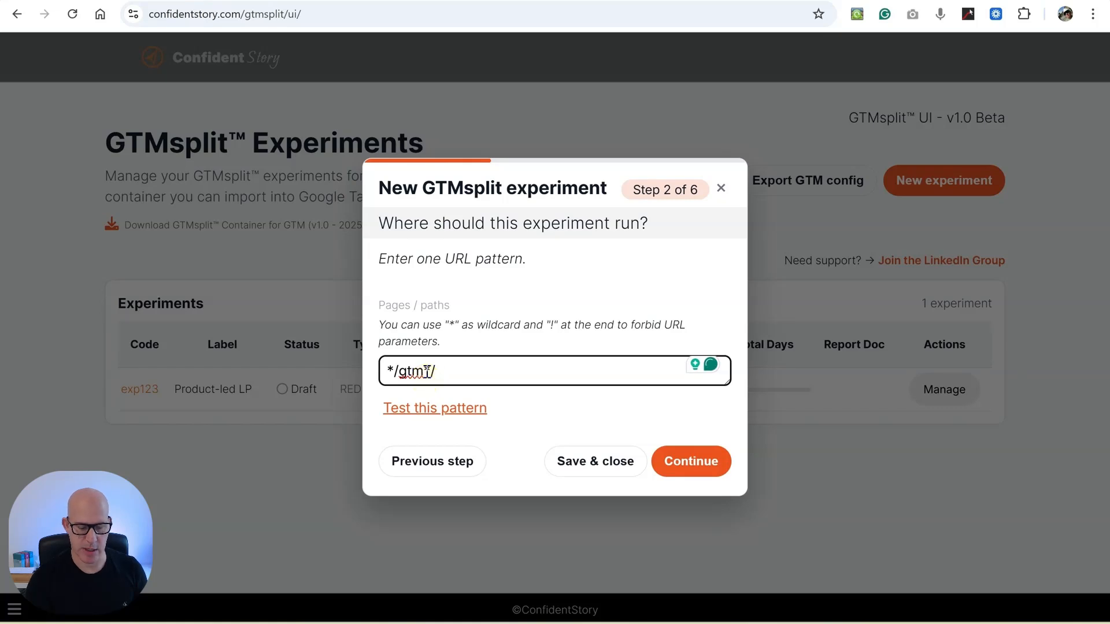
pyautogui.write('!')
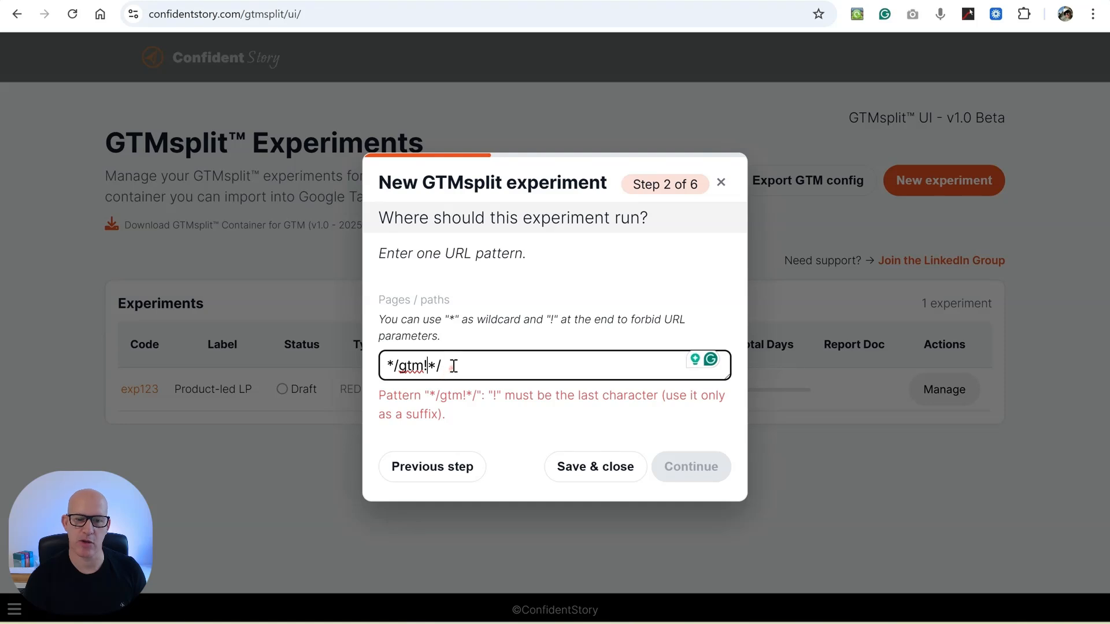
pyautogui.press('BackSpace')
pyautogui.click(454, 366)
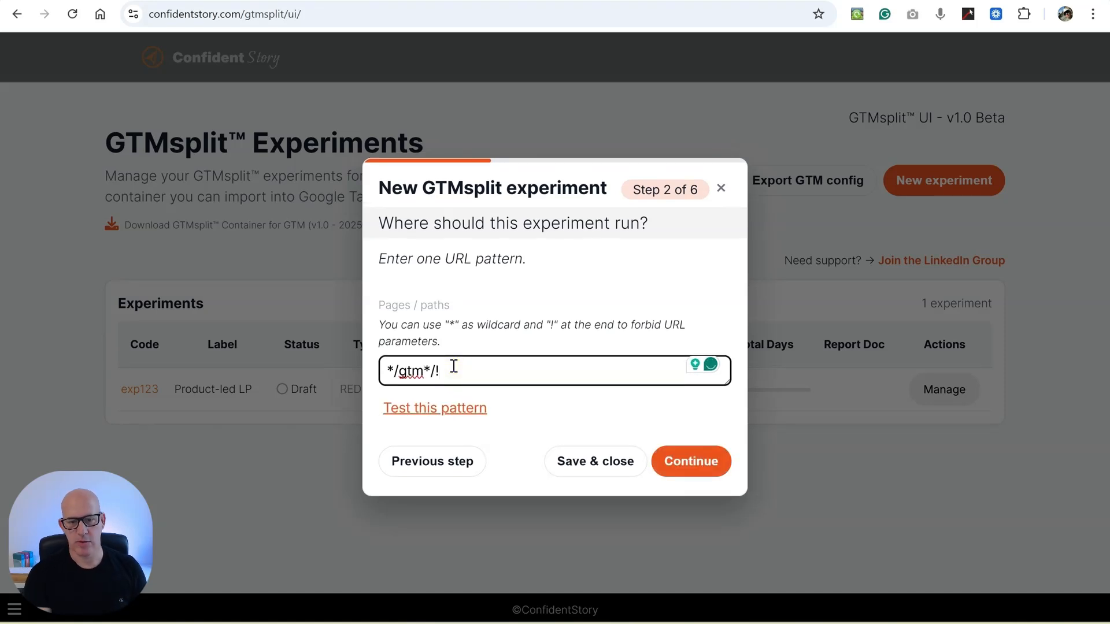
# Reopen the pattern test and remove fghfgh from the end of the test URL
pyautogui.click(439, 408)
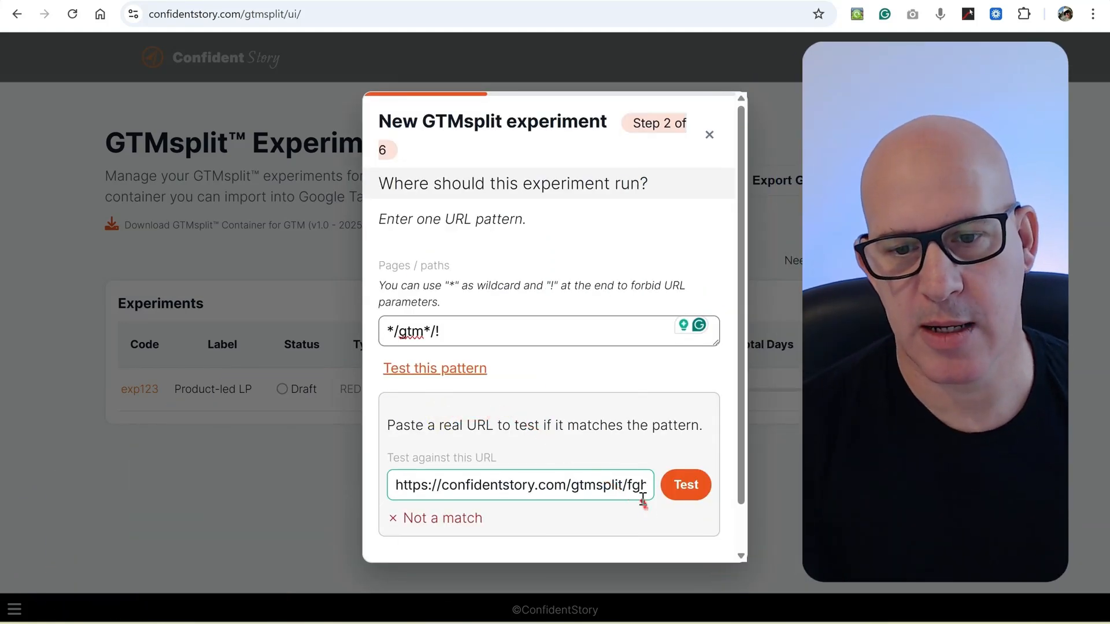
pyautogui.doubleClick(644, 489)
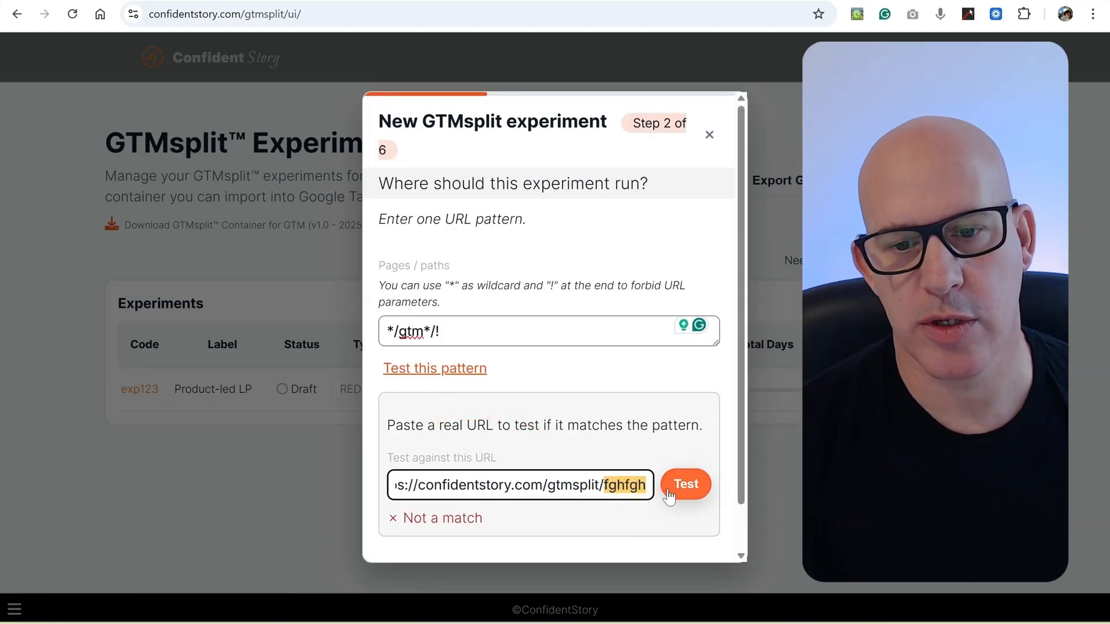
pyautogui.press('BackSpace')
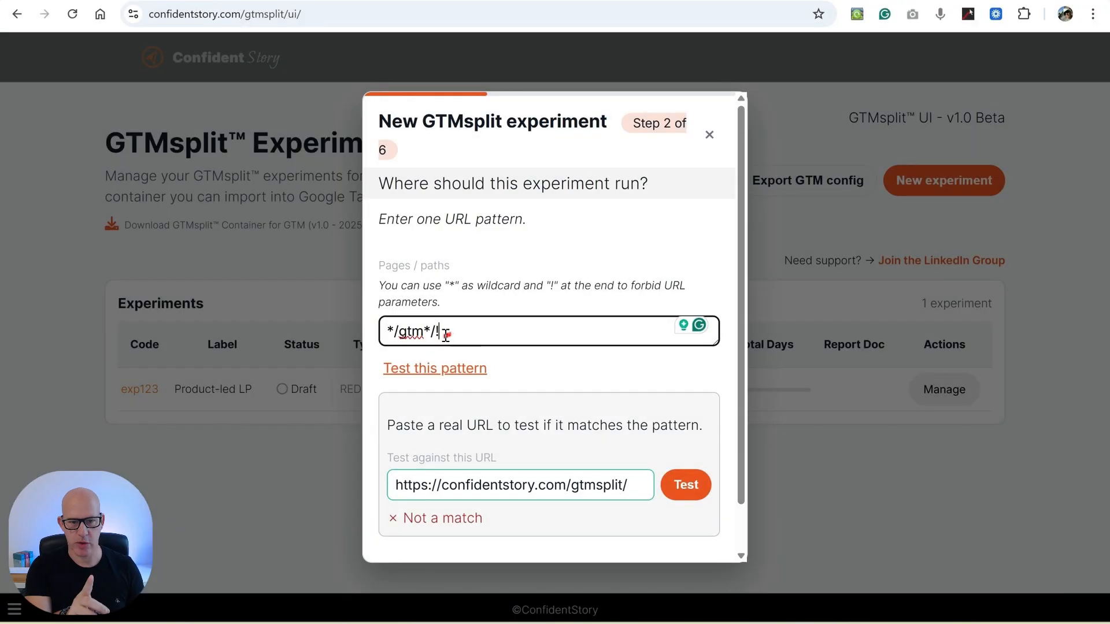
# Remove the exclamation mark and set the URL pattern to */gtmsplit/
pyautogui.click(444, 335)
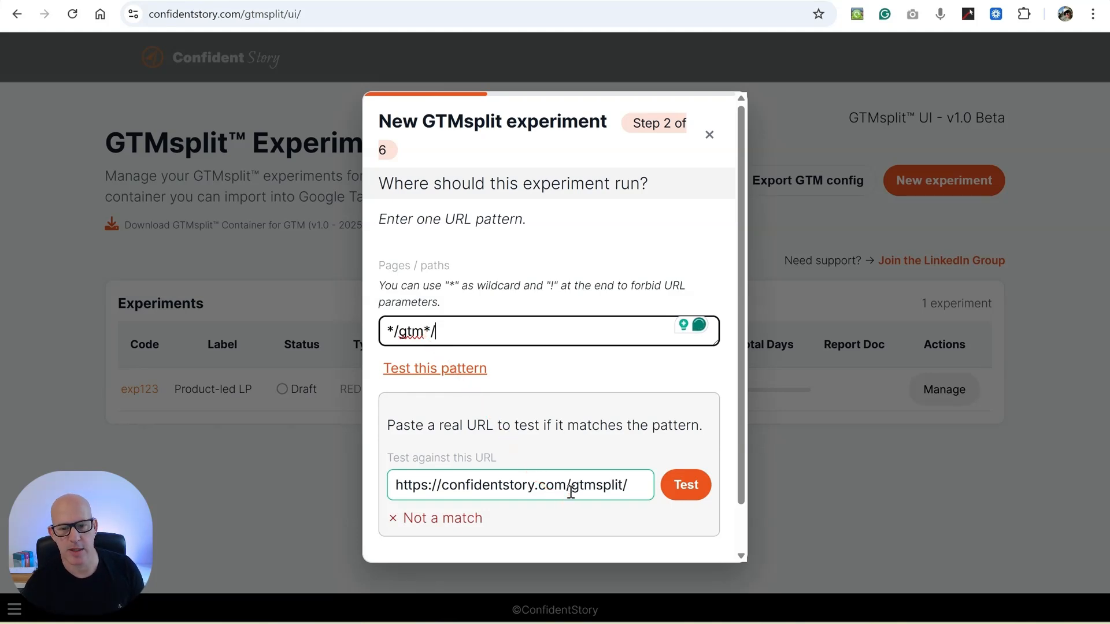
pyautogui.moveTo(565, 488); pyautogui.dragTo(634, 484)
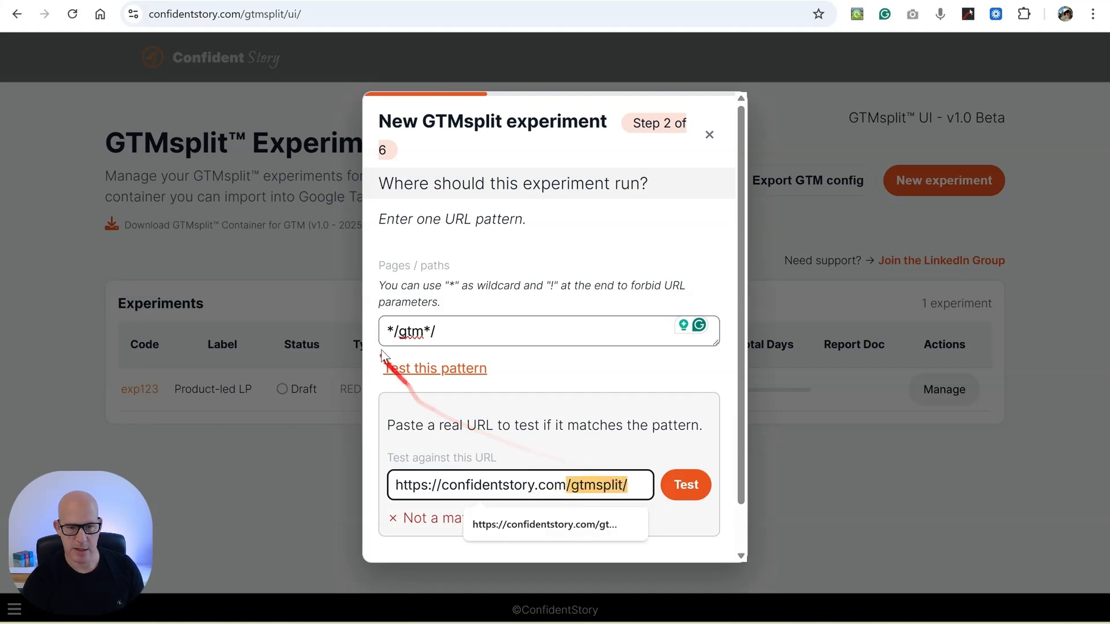
pyautogui.moveTo(395, 331); pyautogui.dragTo(432, 331)
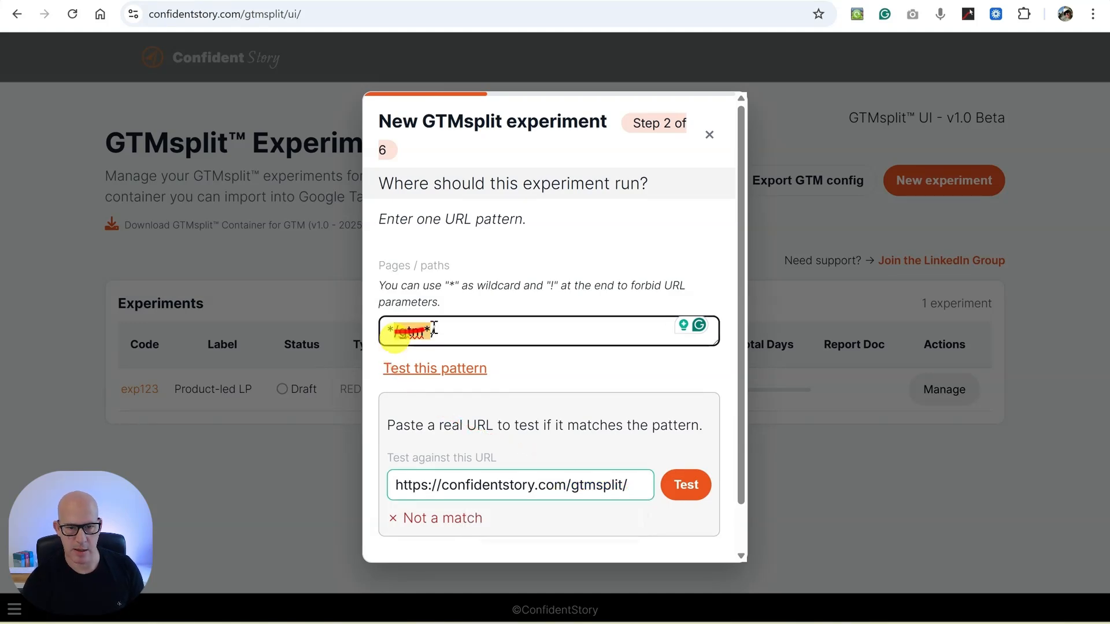
pyautogui.write('/gtmsplit/')
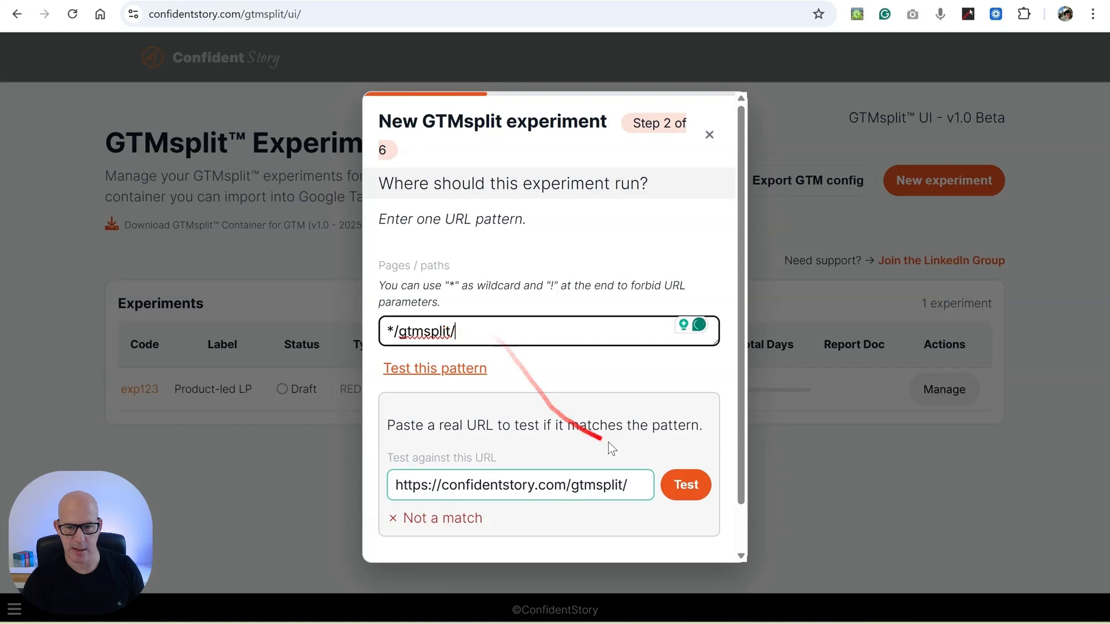
pyautogui.click(677, 497)
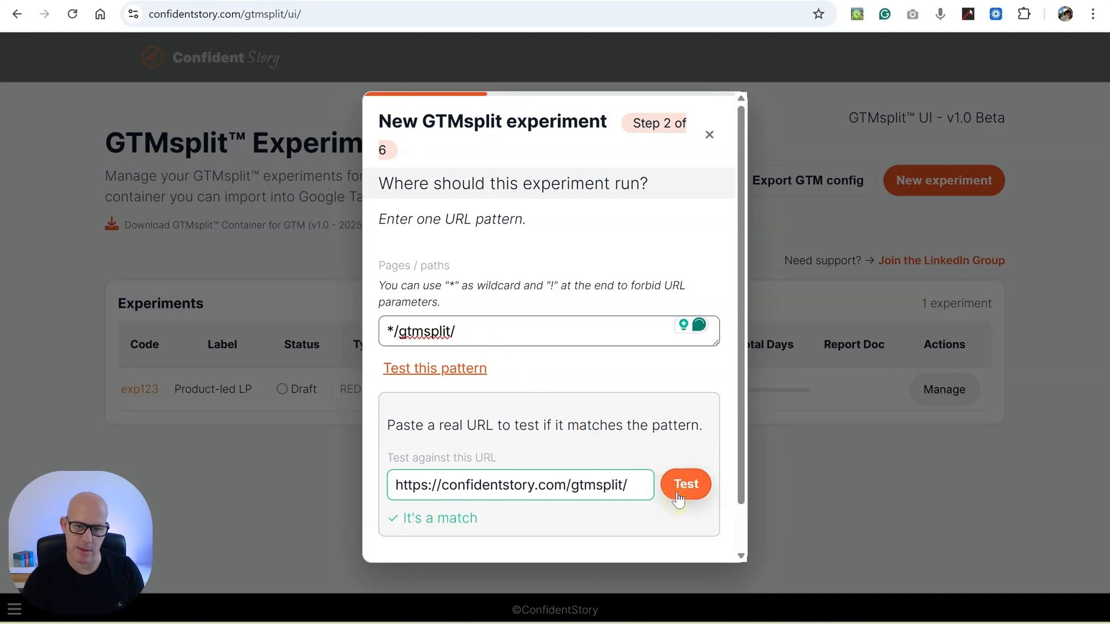
pyautogui.scroll(-1, 659, 366)
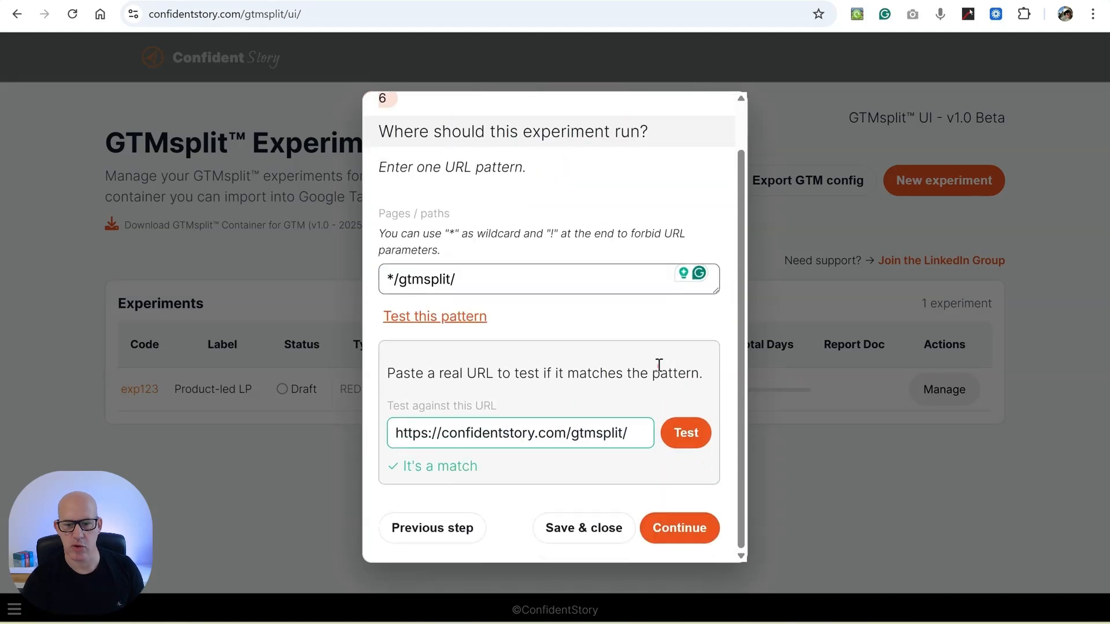
pyautogui.click(656, 530)
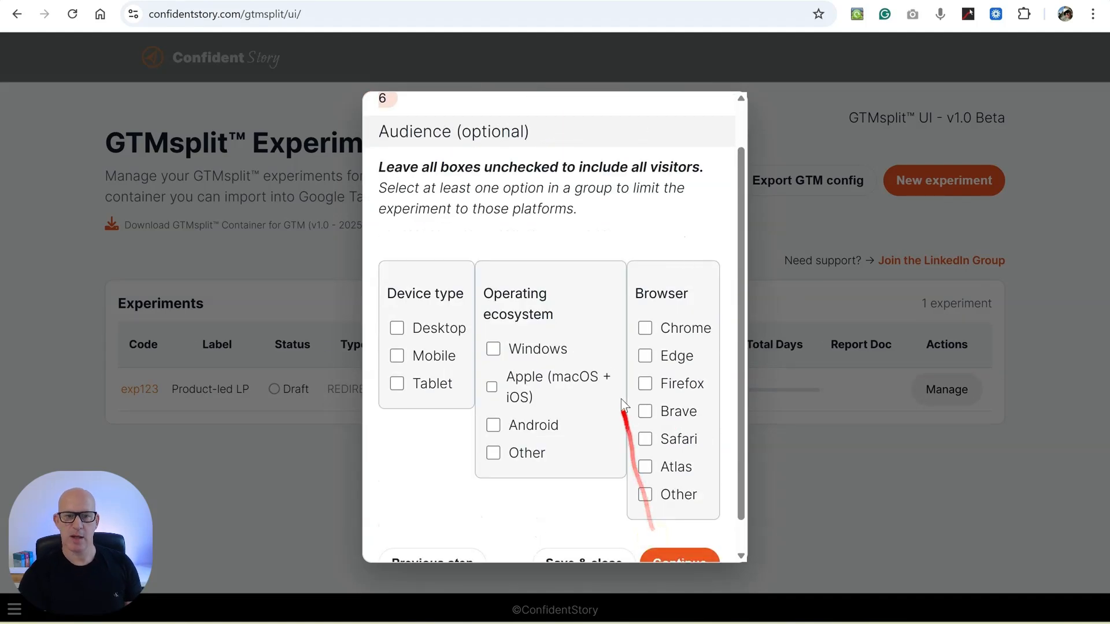
pyautogui.scroll(-1, 611, 365)
pyautogui.scroll(2, 610, 364)
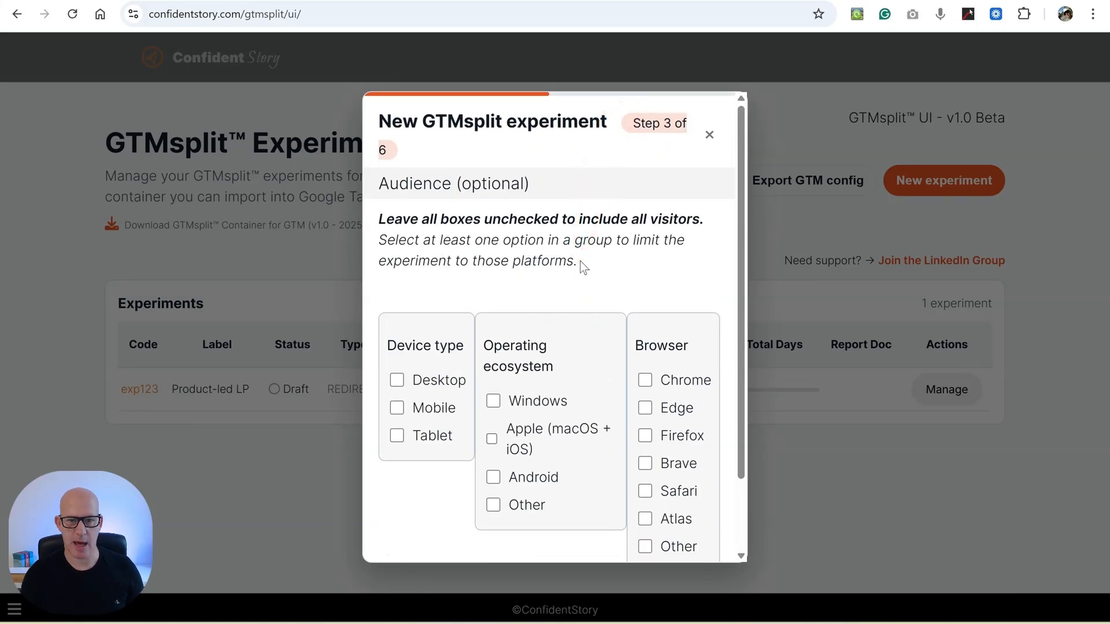
# Try limiting the audience to Desktop, and to Windows combined with Safari, and clear these selections
pyautogui.scroll(-1, 496, 264)
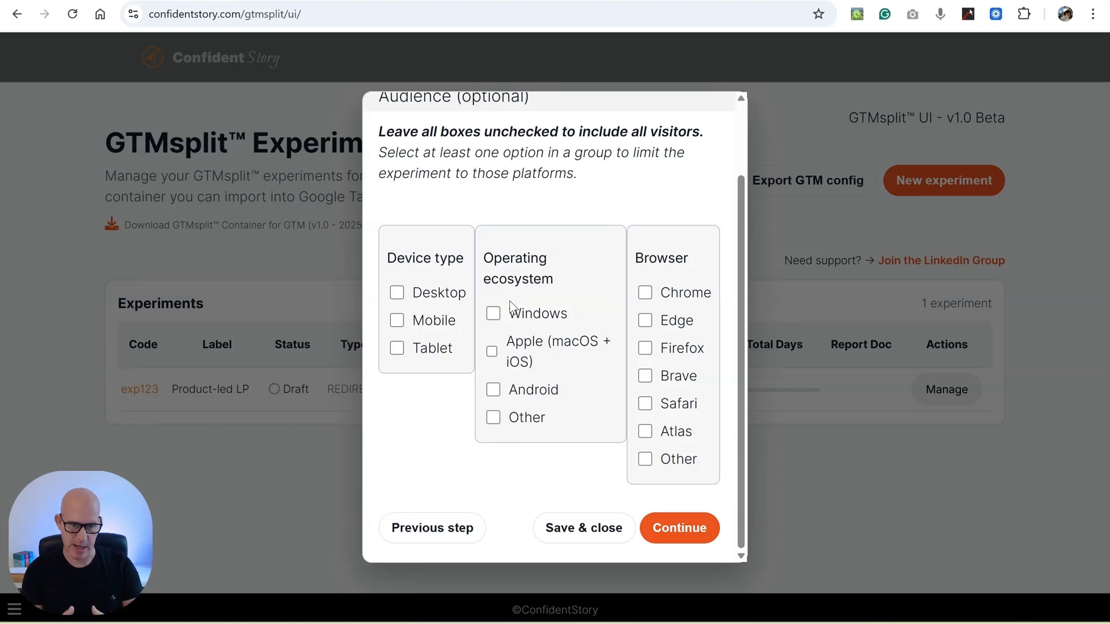
pyautogui.click(398, 295)
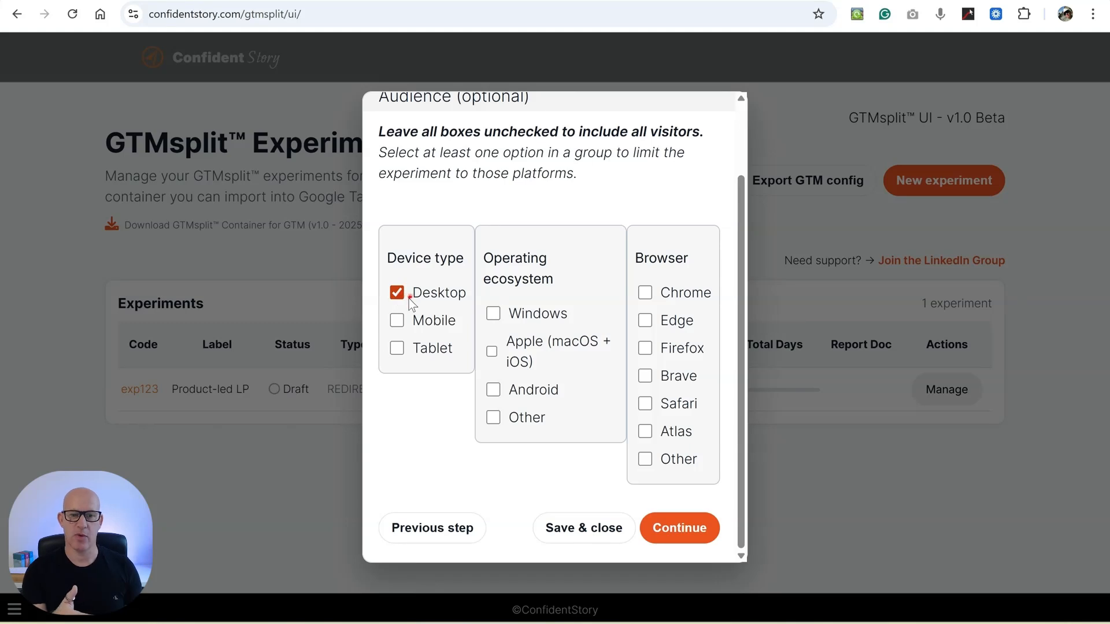
pyautogui.click(493, 318)
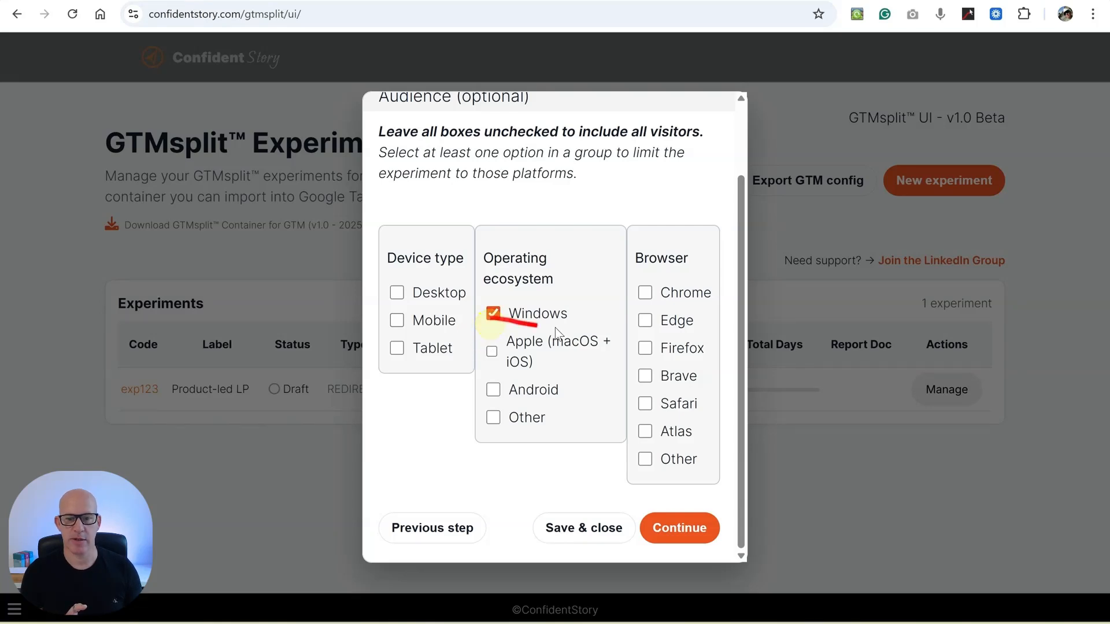
pyautogui.click(644, 402)
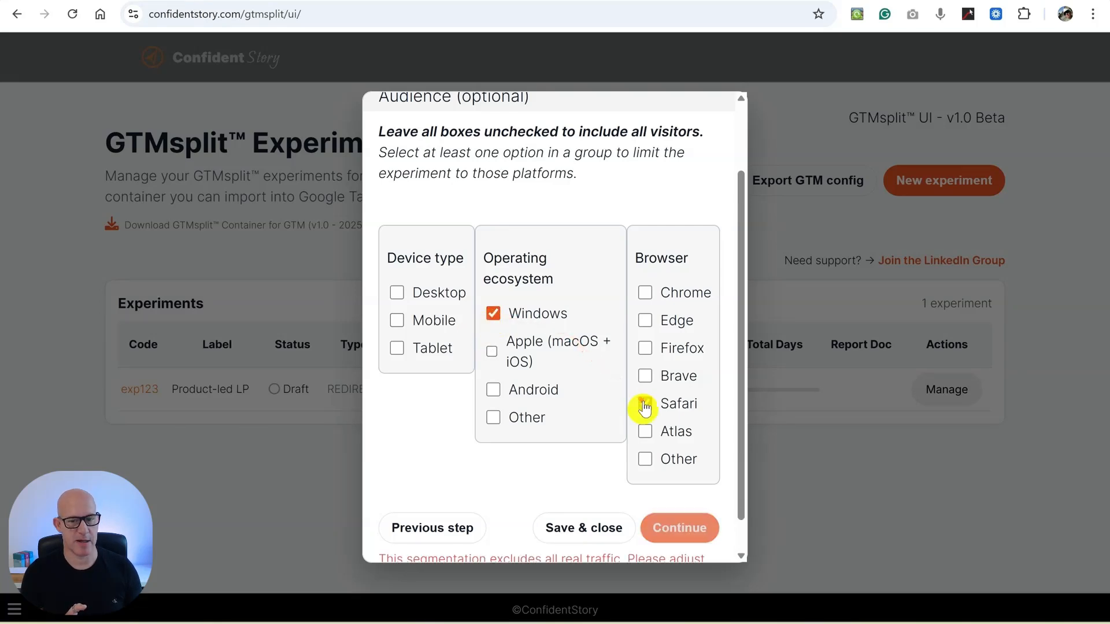
pyautogui.scroll(-1, 613, 388)
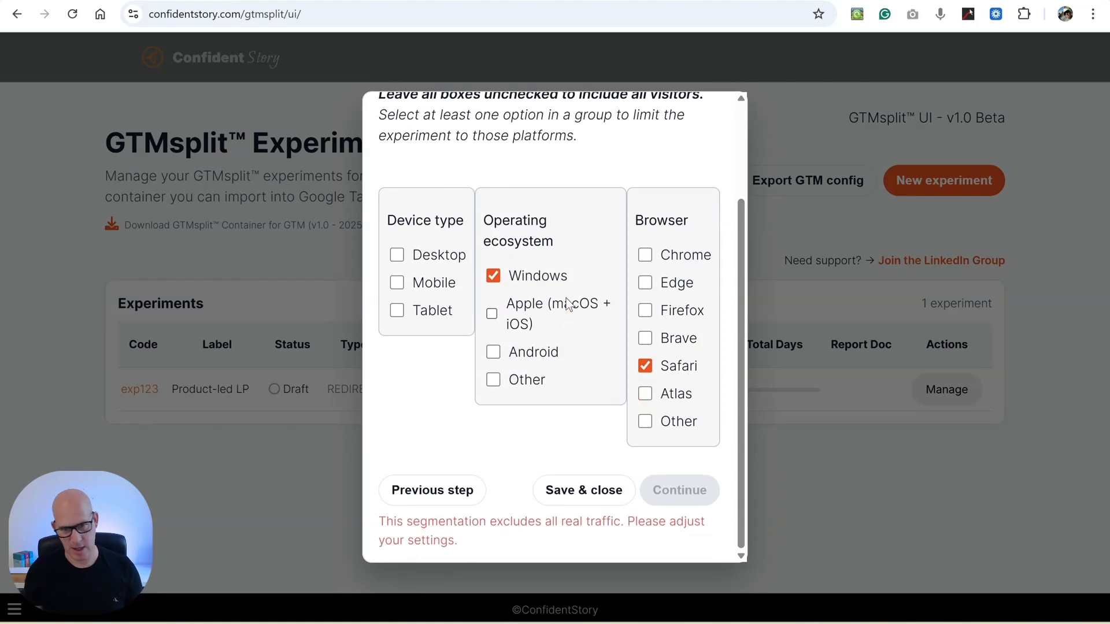
pyautogui.click(647, 373)
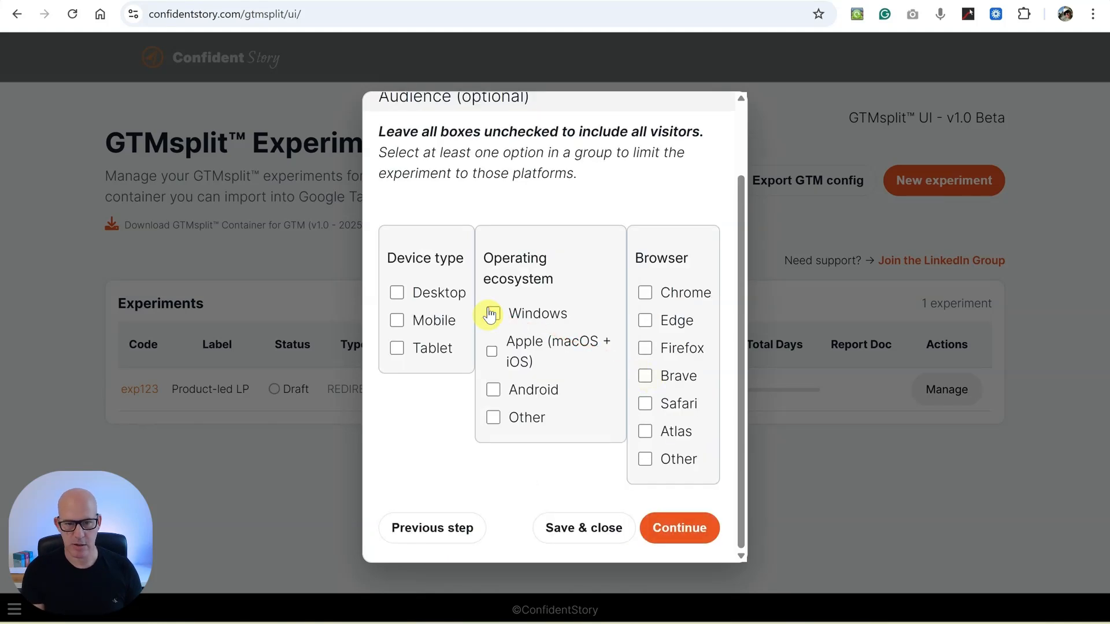
# Try limiting the audience to Android combined with Safari, and clear both selections
pyautogui.click(494, 392)
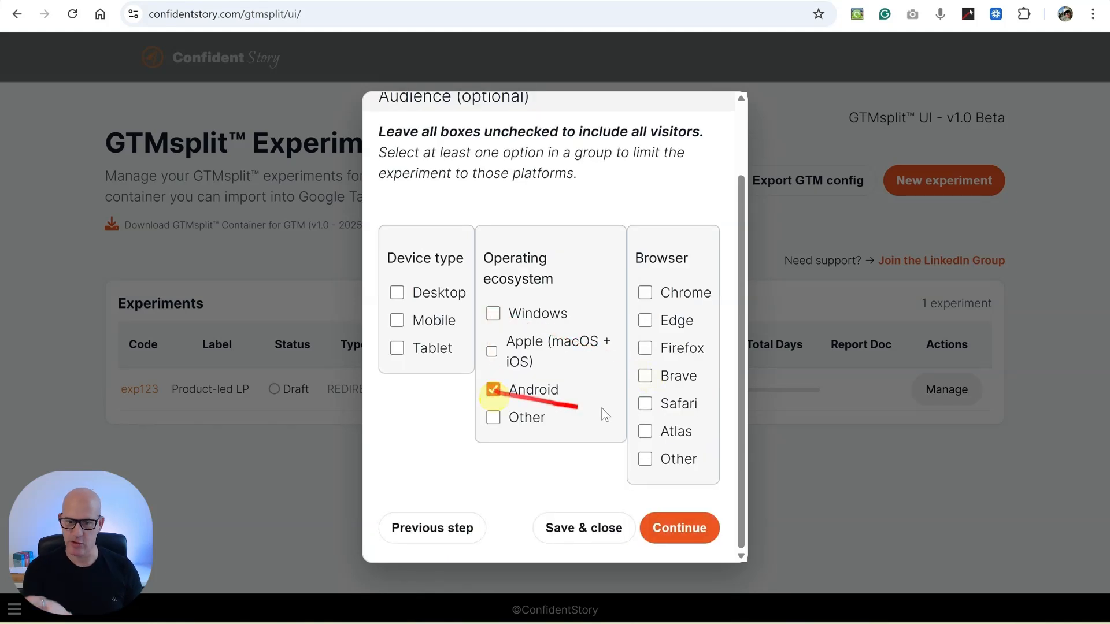
pyautogui.click(645, 405)
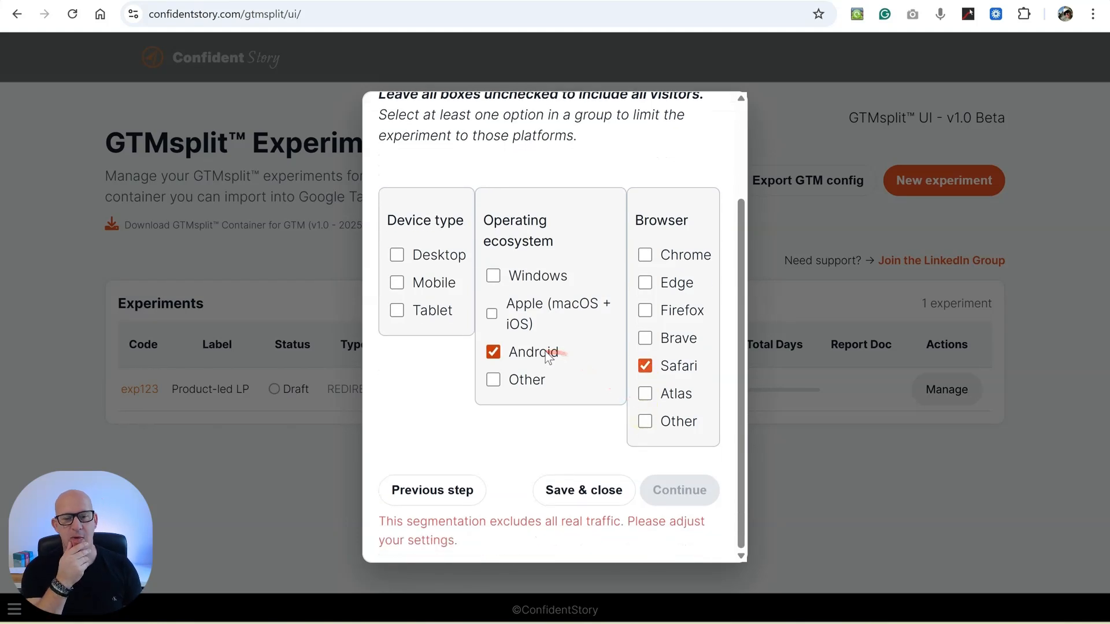
pyautogui.click(646, 372)
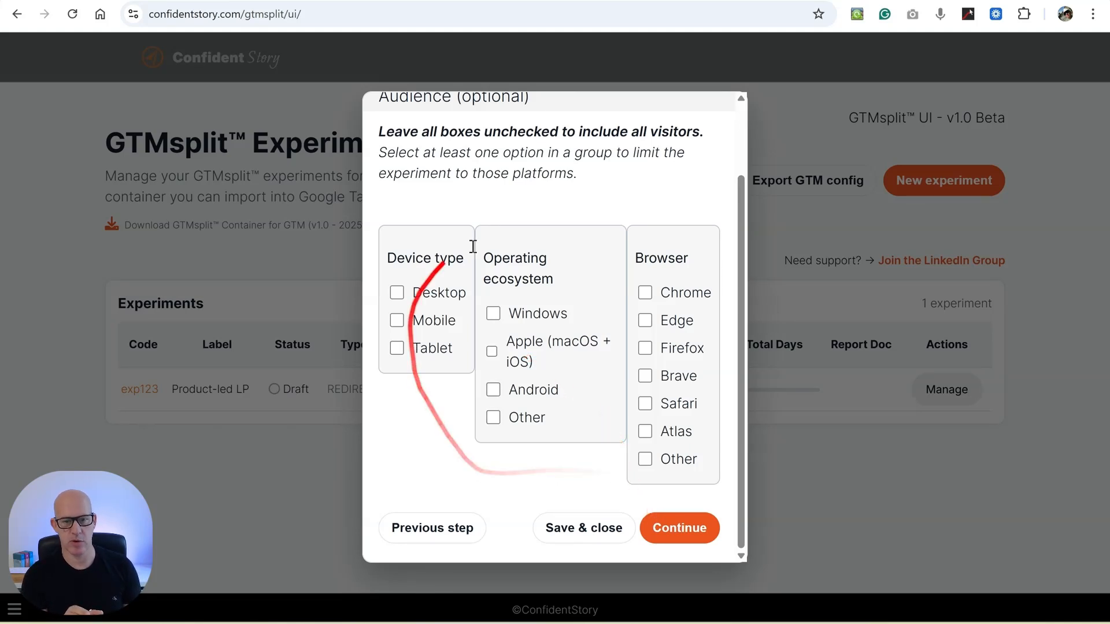
# Continue with all audience boxes unchecked and set the experiment's start date to 8 December 2025
pyautogui.click(663, 529)
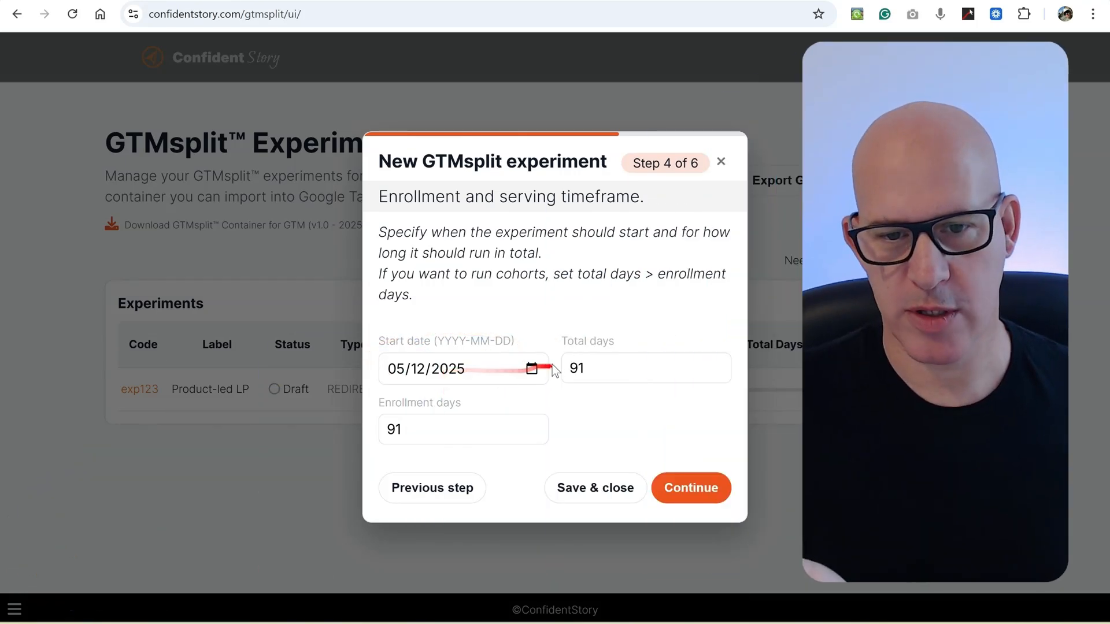
pyautogui.click(532, 370)
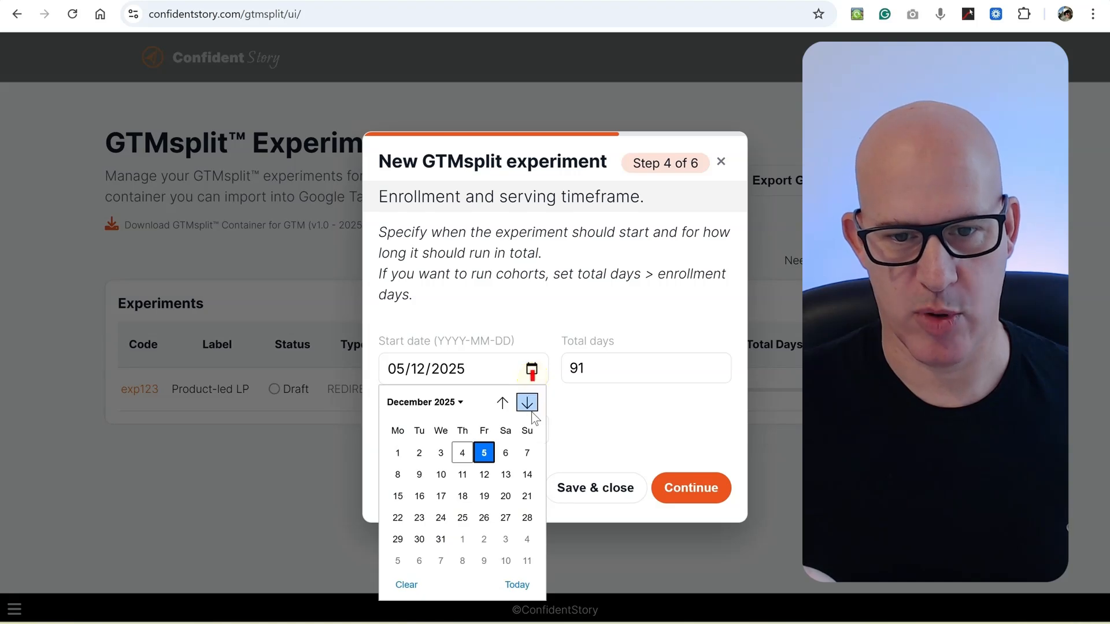
pyautogui.click(399, 475)
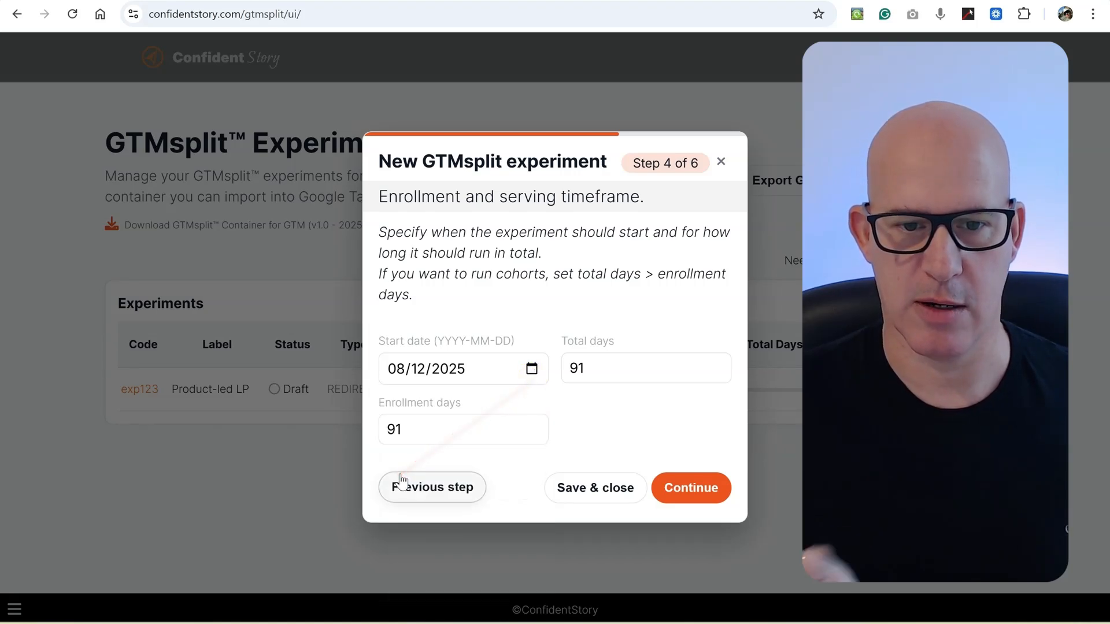
# Set both the total days and the enrollment days to 42
pyautogui.doubleClick(595, 367)
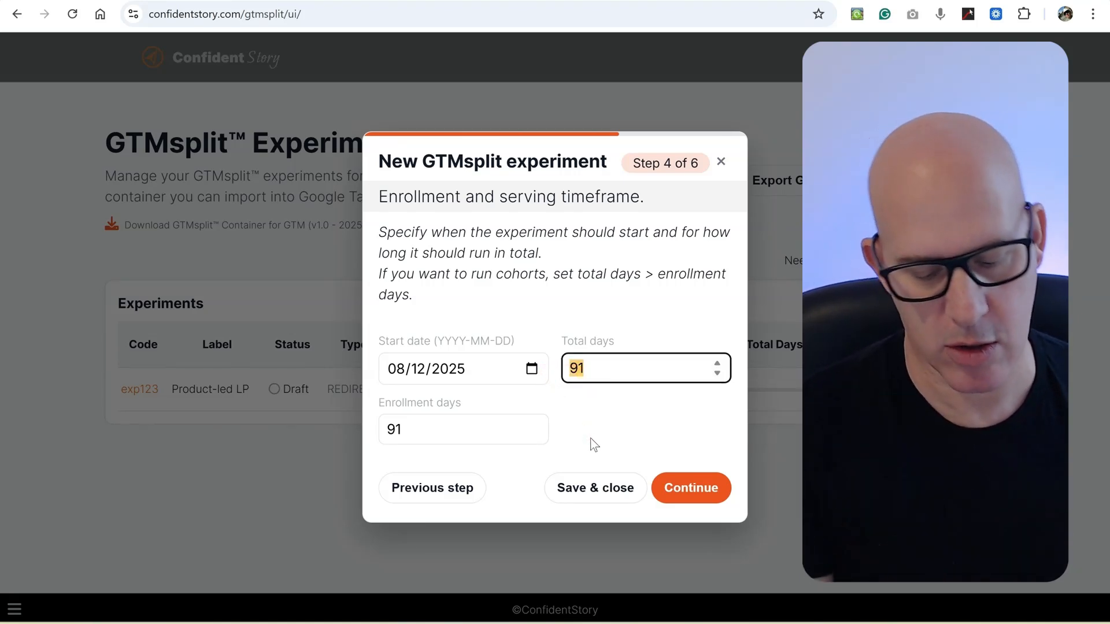
pyautogui.write('42')
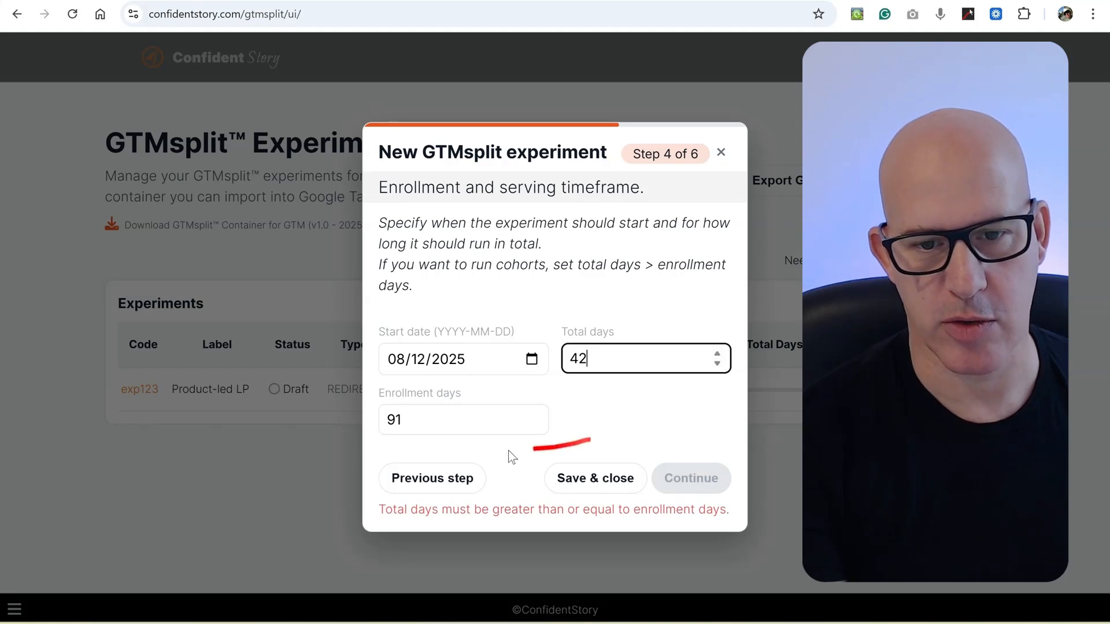
pyautogui.click(390, 416)
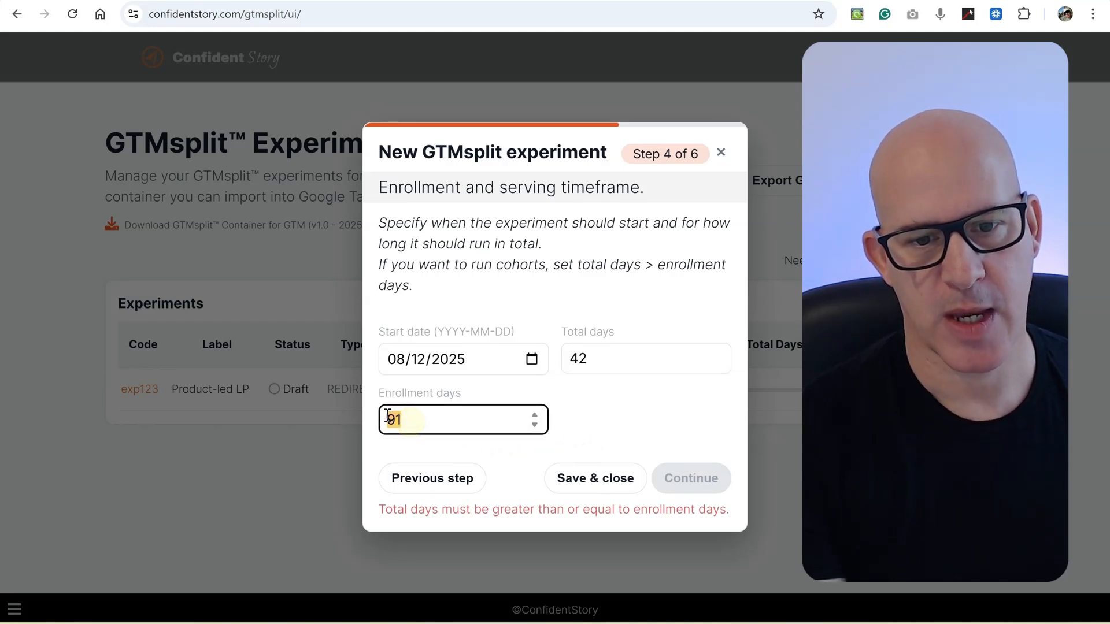
pyautogui.write('42')
pyautogui.click(632, 429)
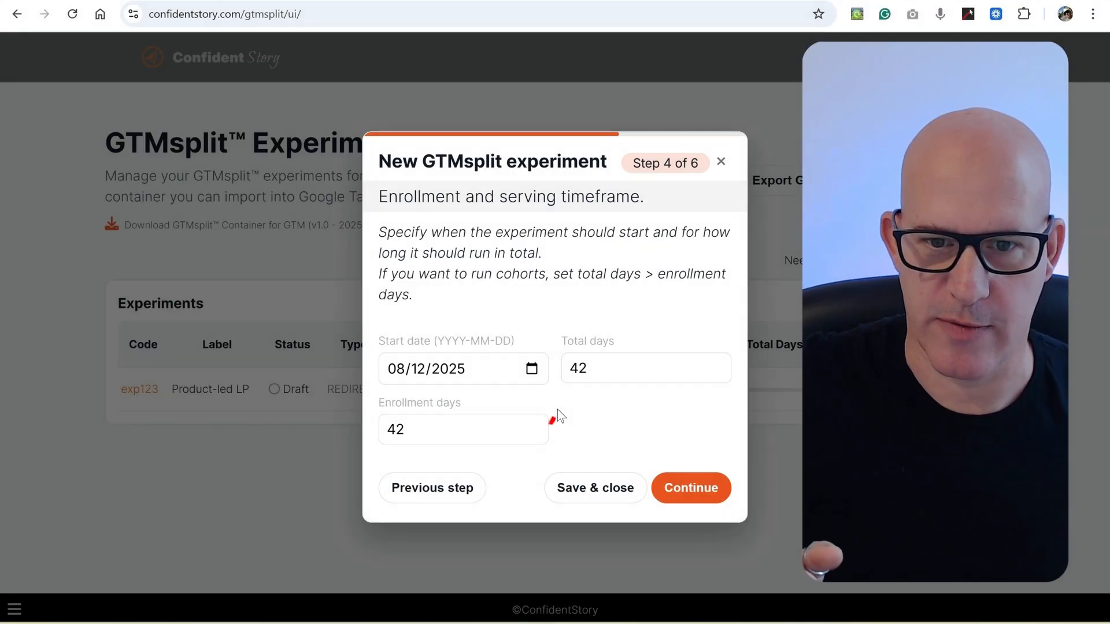
# Raise the total days to 91 to run the experiment with cohorts
pyautogui.moveTo(599, 373); pyautogui.dragTo(561, 371)
pyautogui.write('91')
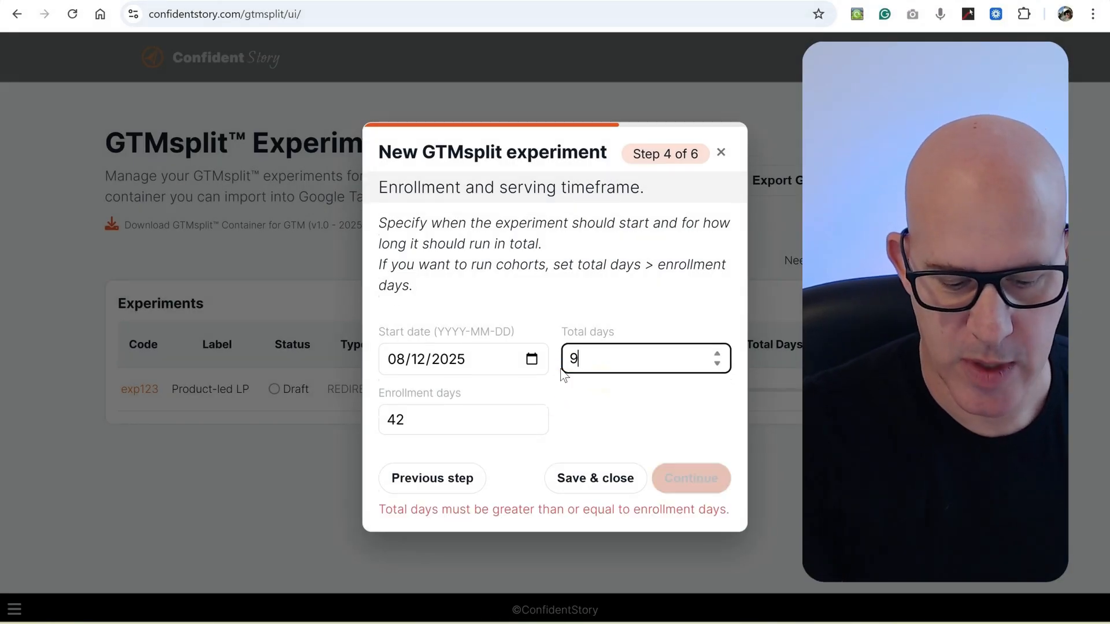
pyautogui.click(587, 427)
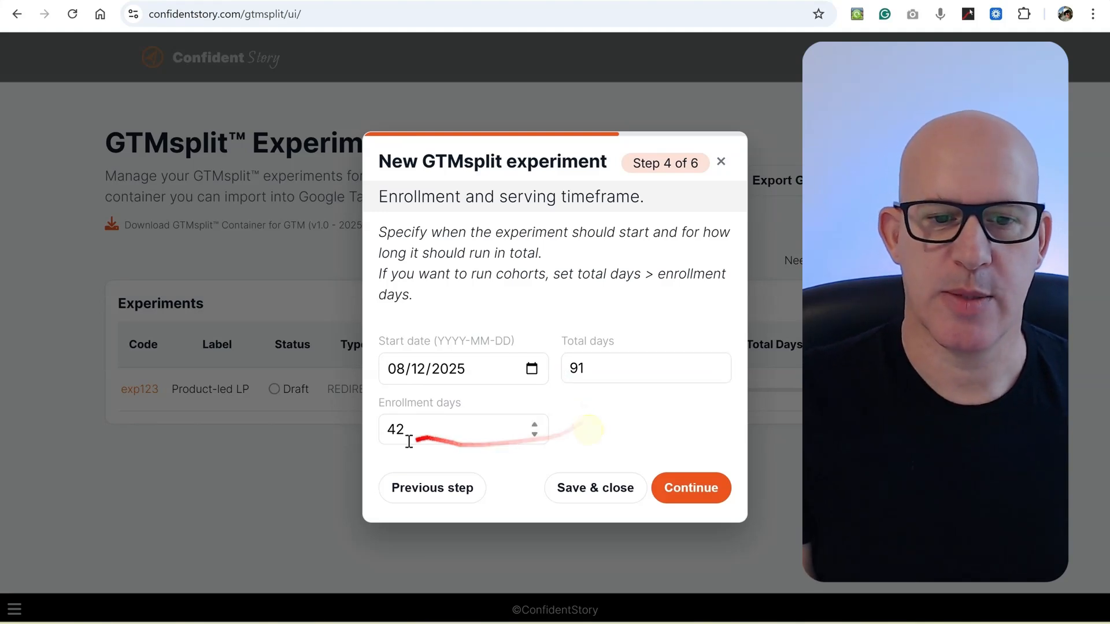
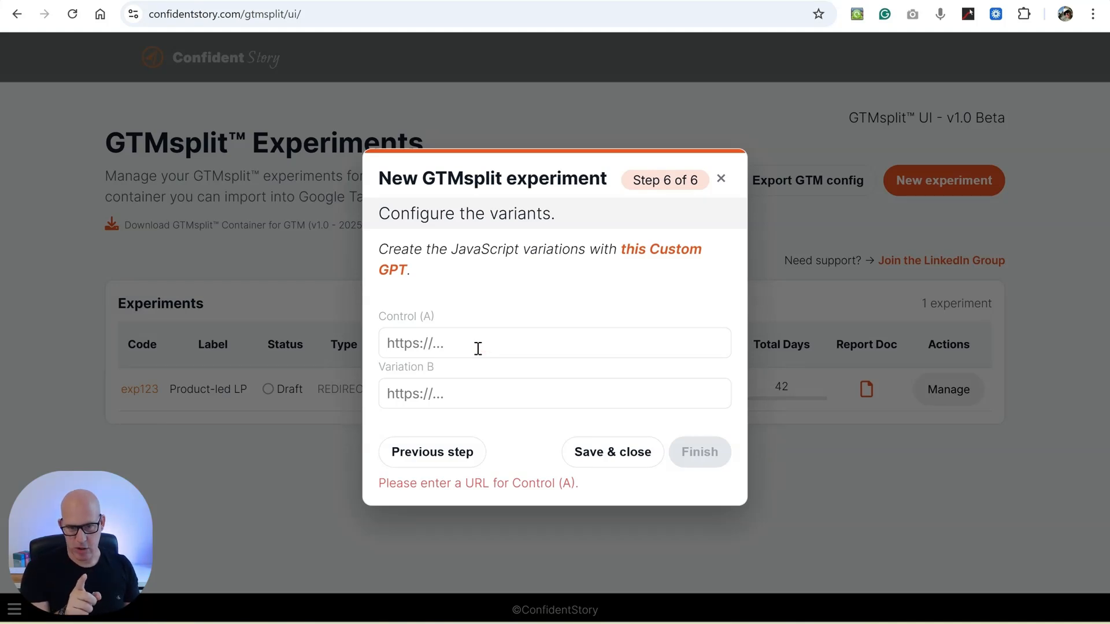
# Go back from the variant configuration to the URL pattern step to review where the experiment runs
pyautogui.click(426, 450)
pyautogui.click(419, 444)
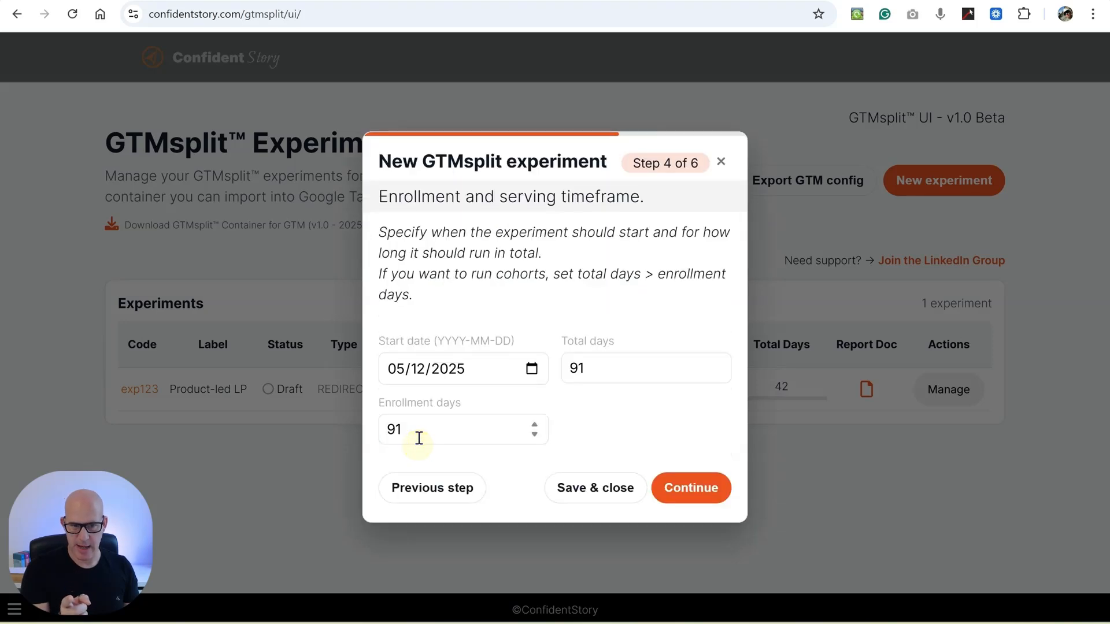
pyautogui.click(404, 491)
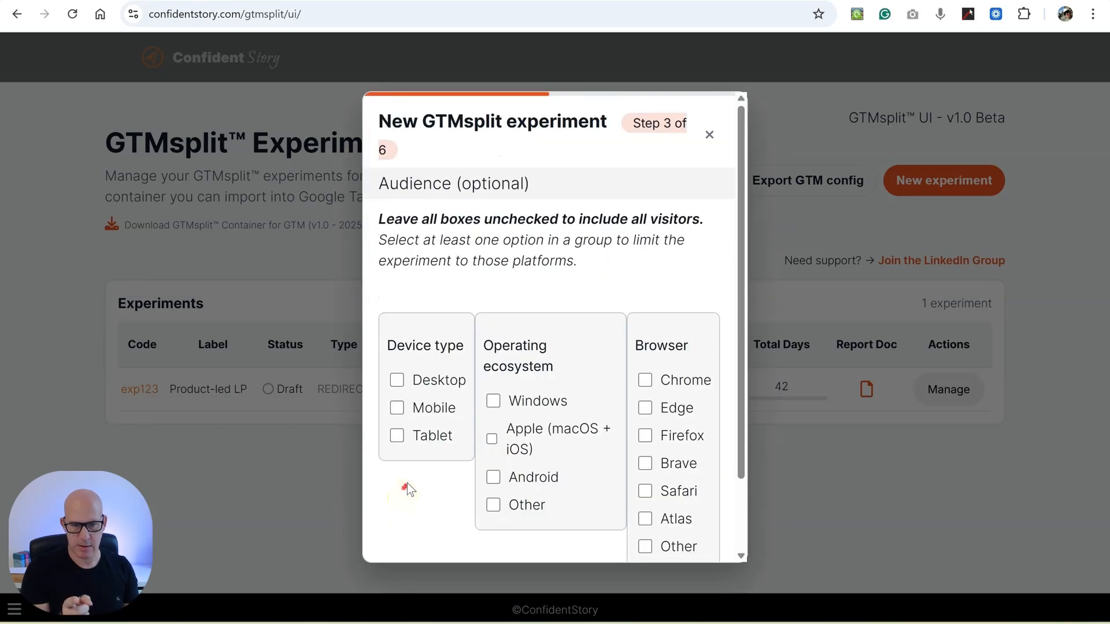
pyautogui.scroll(-3, 407, 489)
pyautogui.click(401, 530)
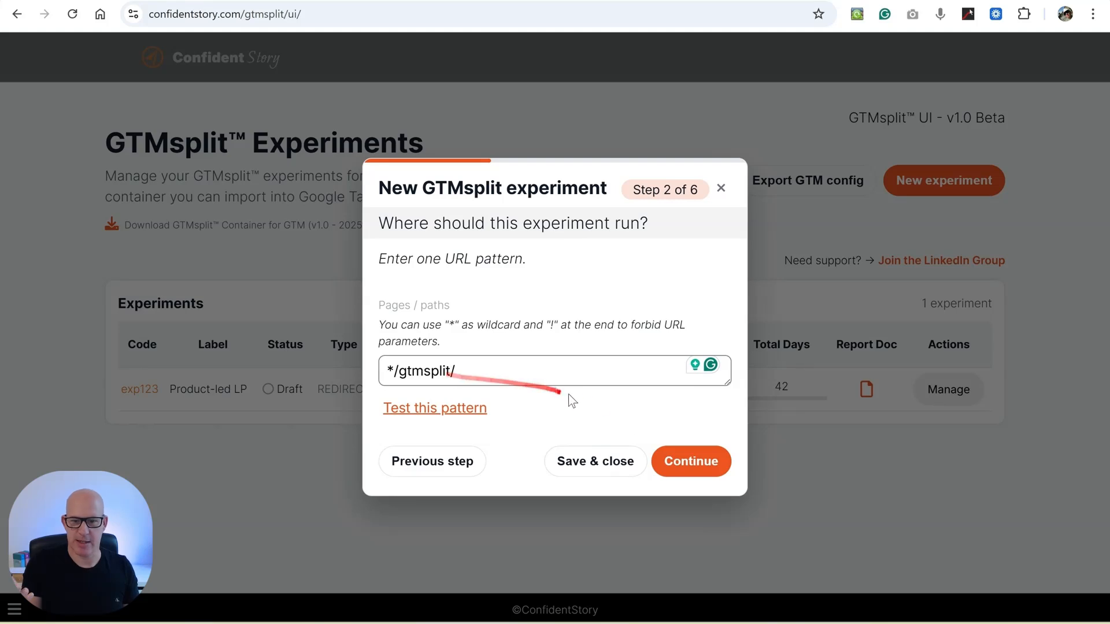
# Continue through the audience, timeframe and reporting steps to the variant configuration without changing any settings
pyautogui.click(675, 461)
pyautogui.scroll(-2, 677, 460)
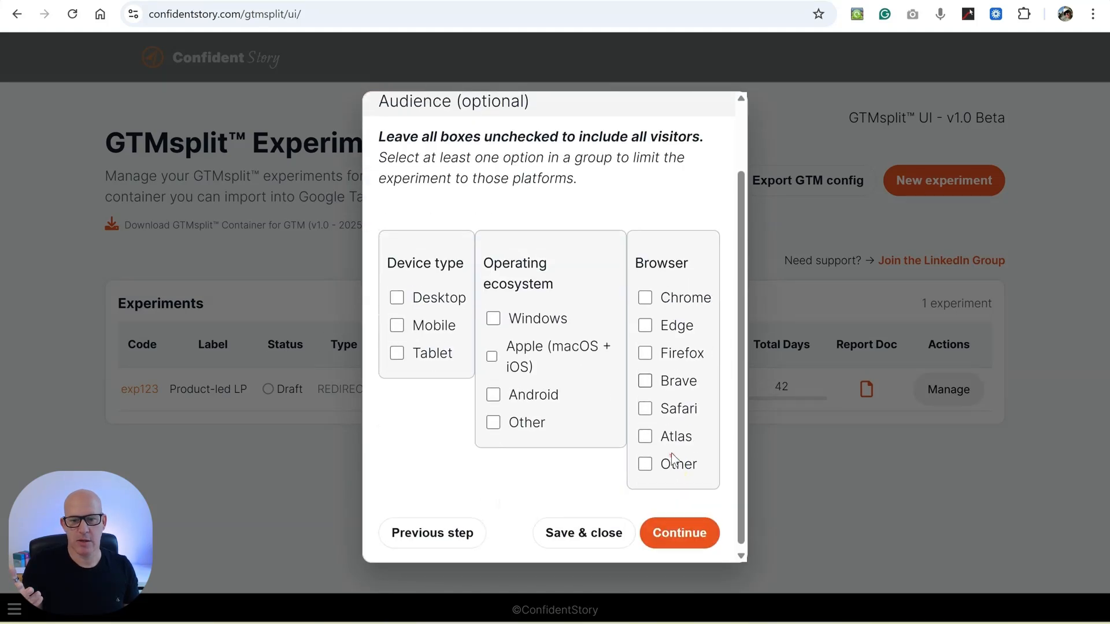
pyautogui.click(667, 548)
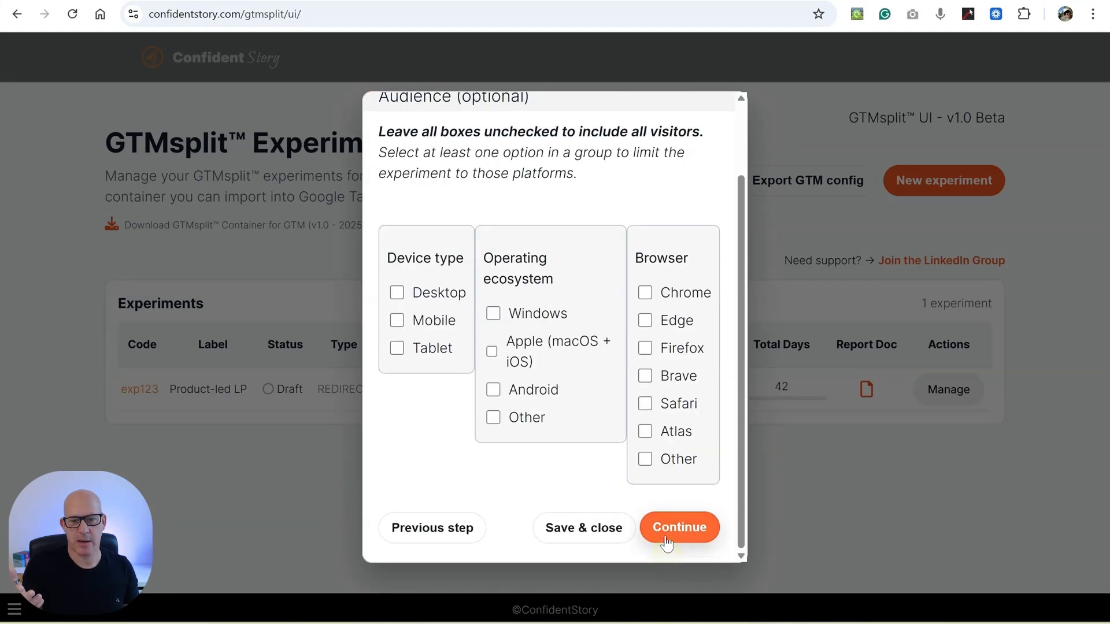
pyautogui.click(669, 494)
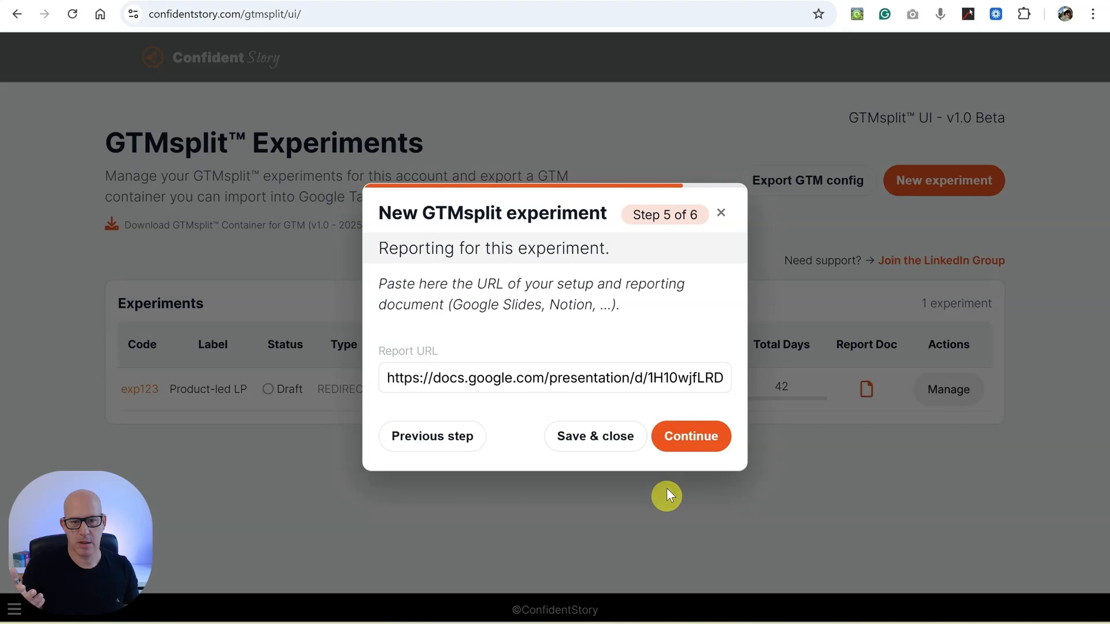
pyautogui.click(681, 440)
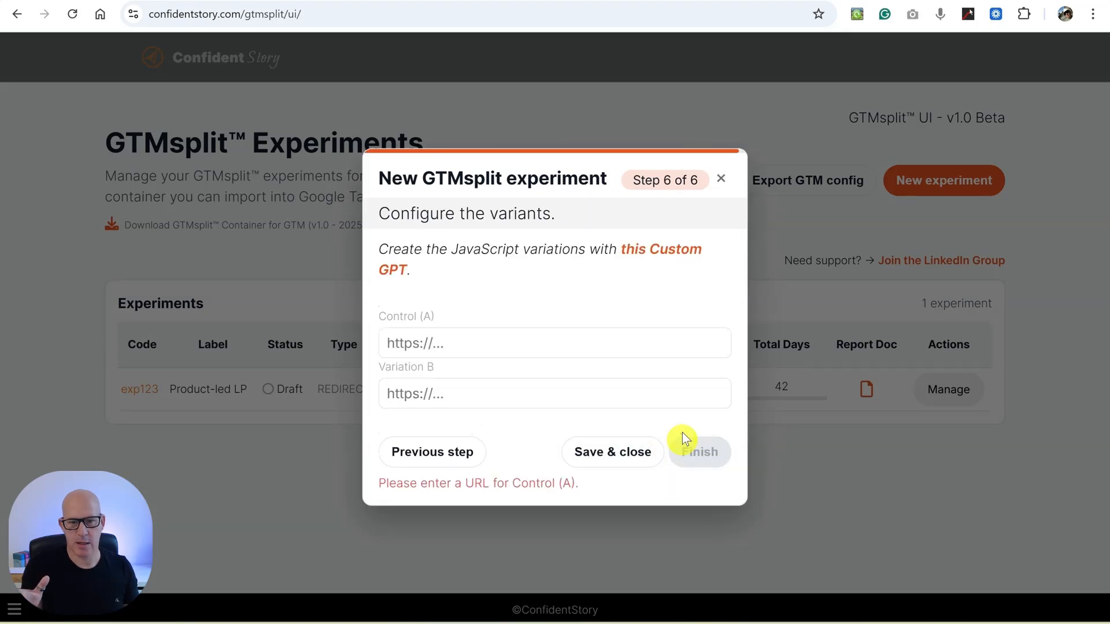
pyautogui.click(681, 14)
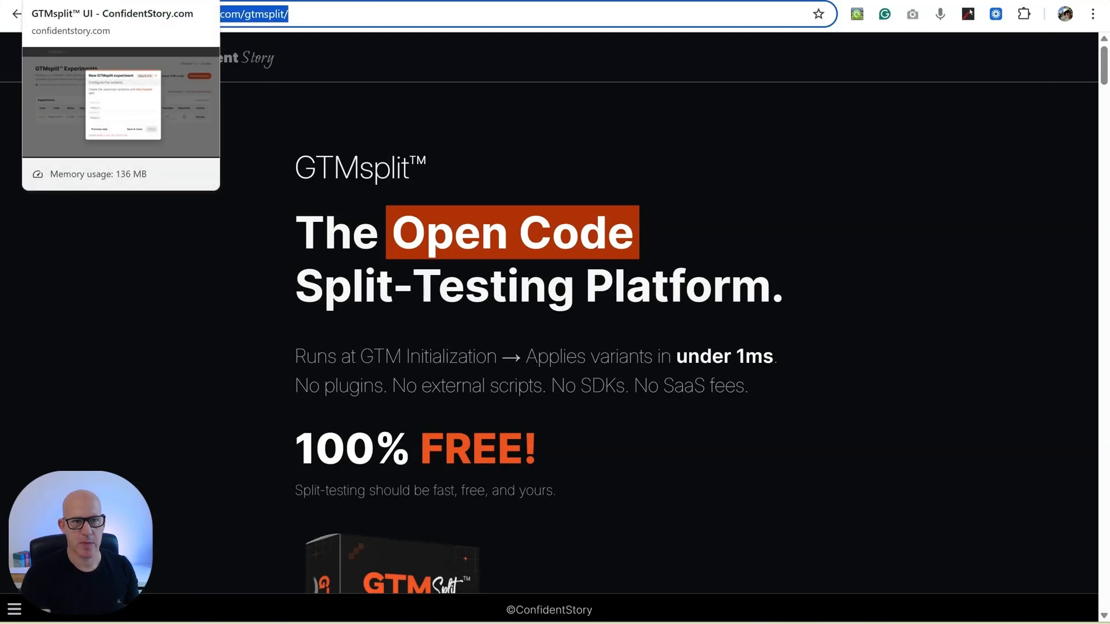
pyautogui.click(174, 1)
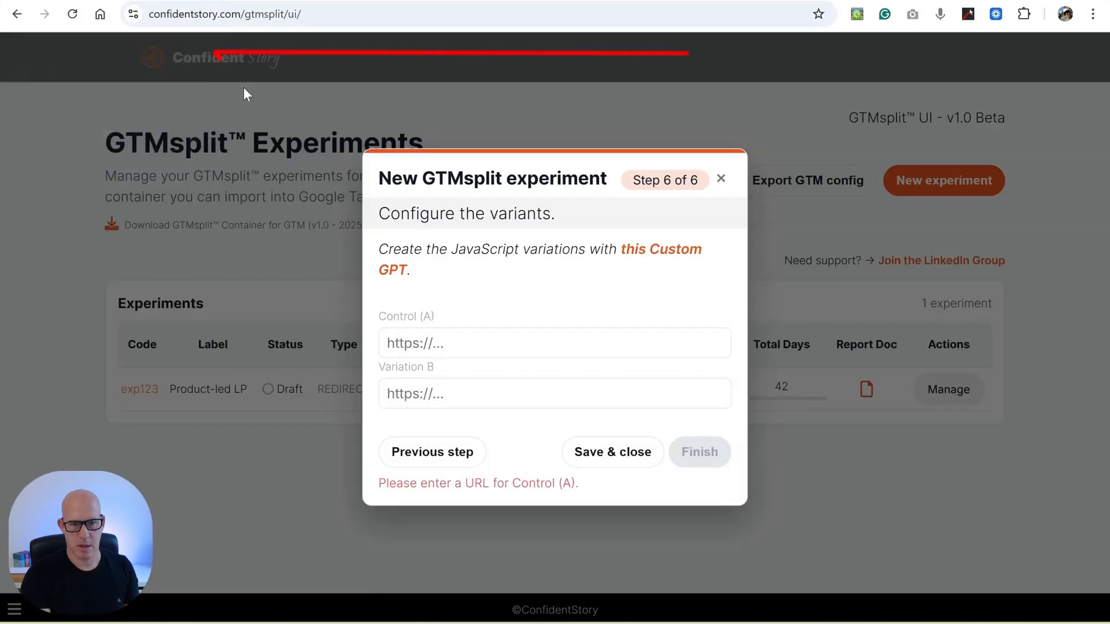
pyautogui.click(431, 345)
pyautogui.write('https://confidentstory.com/gtmsplit/')
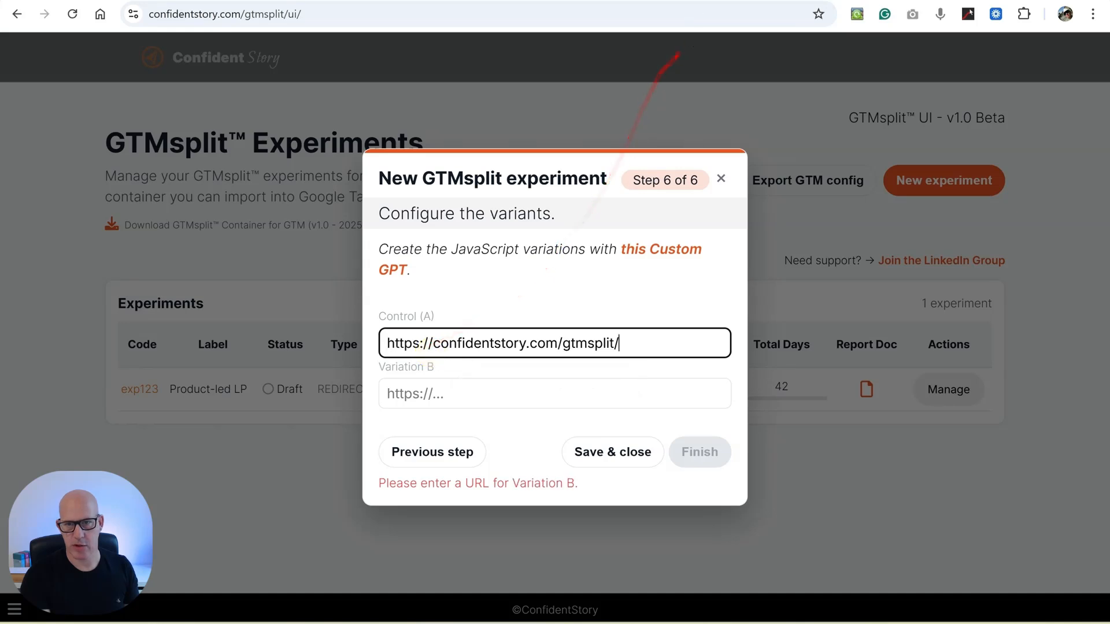
pyautogui.click(821, 2)
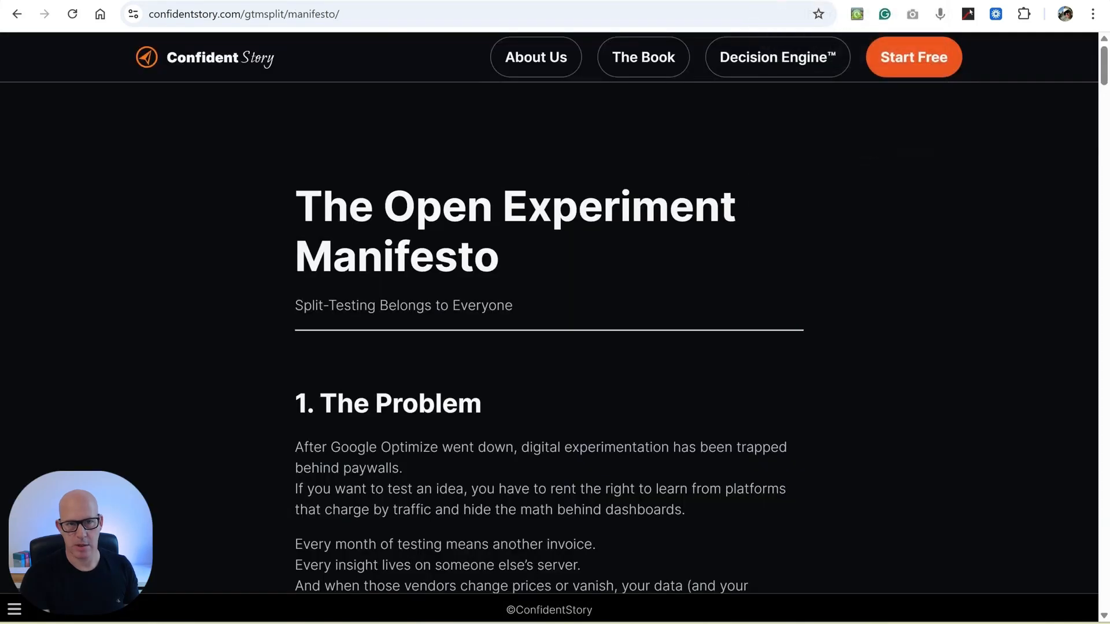
pyautogui.click(343, 17)
pyautogui.hotkey('ctrl', 'c')
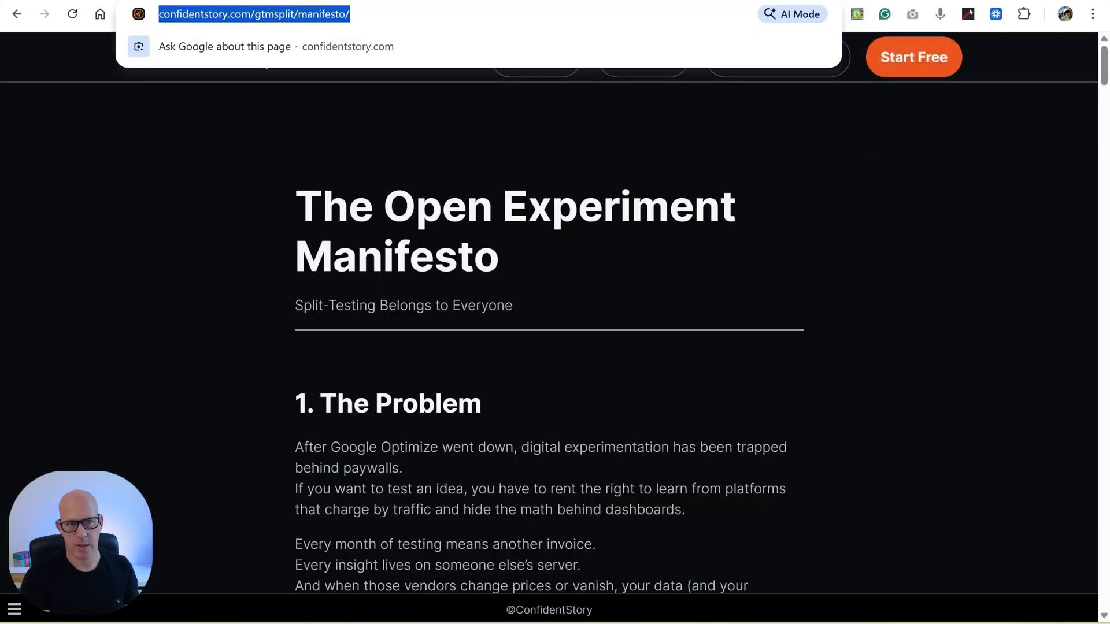
pyautogui.click(245, 2)
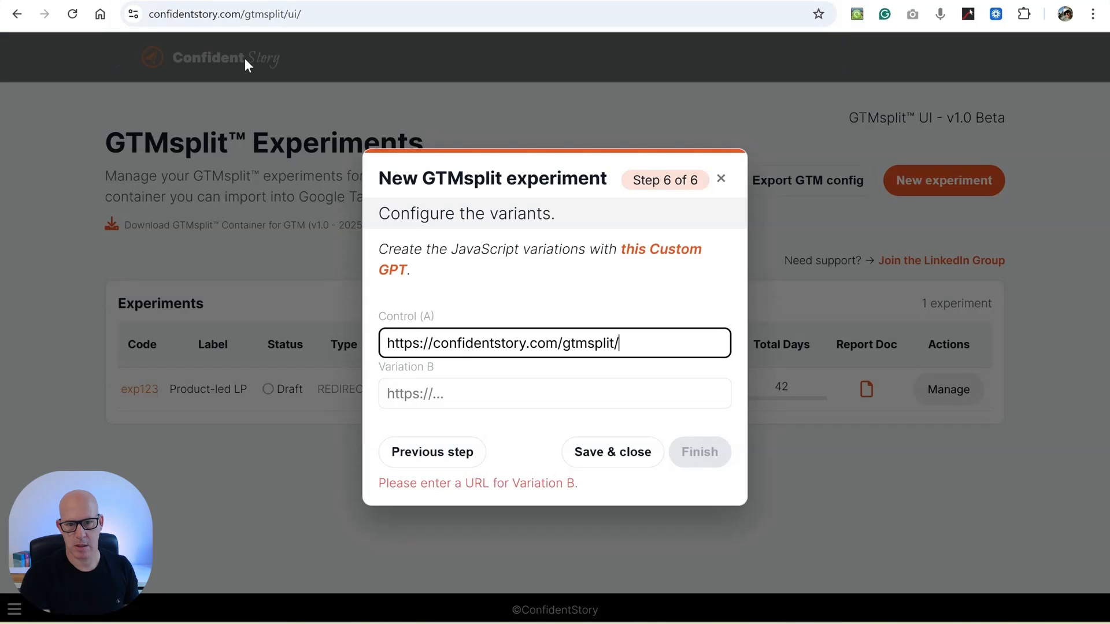
pyautogui.click(439, 397)
pyautogui.hotkey('ctrl', 'v')
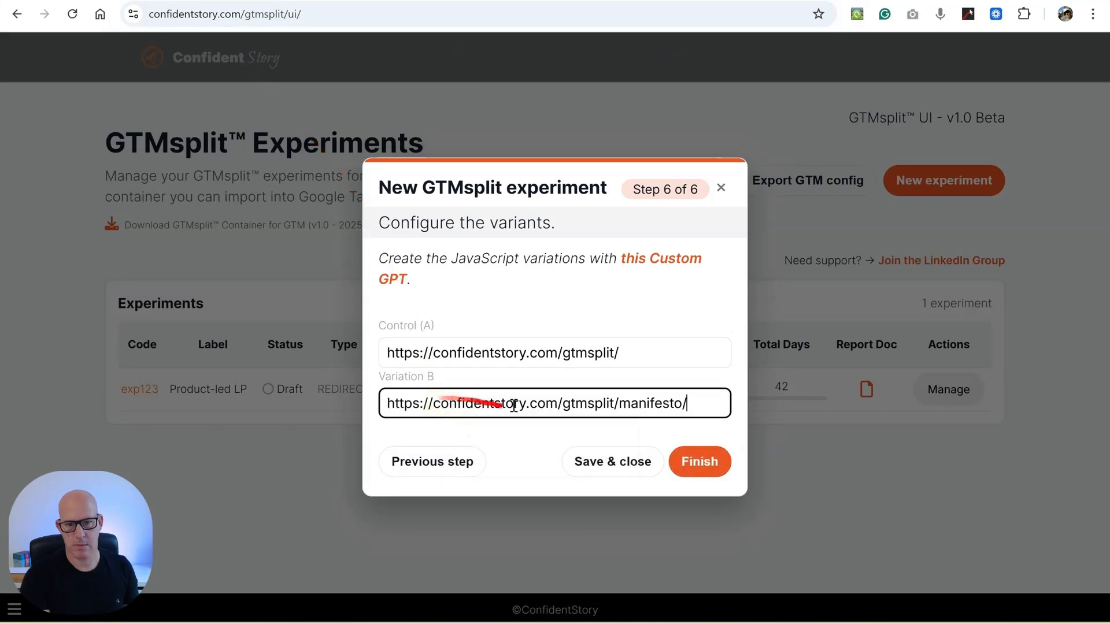
pyautogui.click(712, 464)
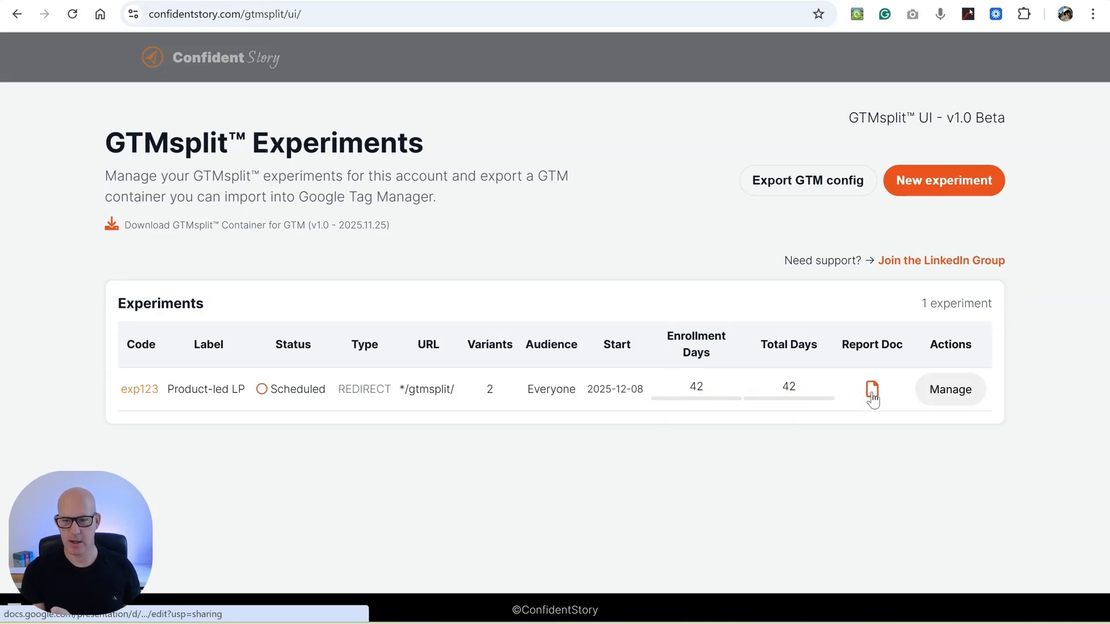
# Open the exp123 experiment's linked report document to review its hypothesis and variants, and return to the experiments list
pyautogui.click(871, 390)
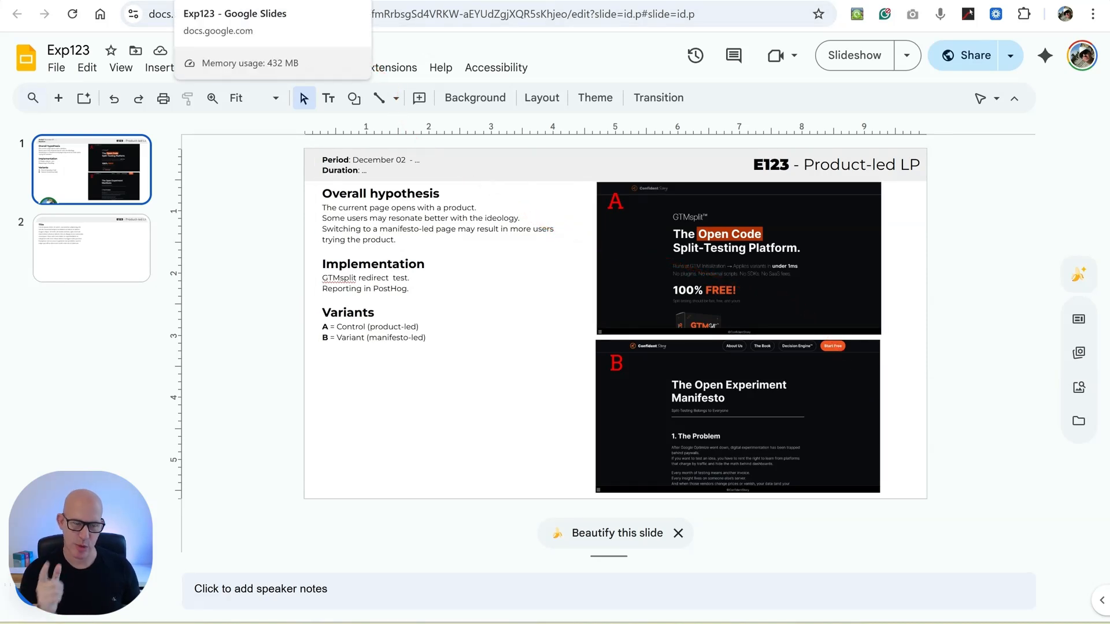
pyautogui.click(104, 0)
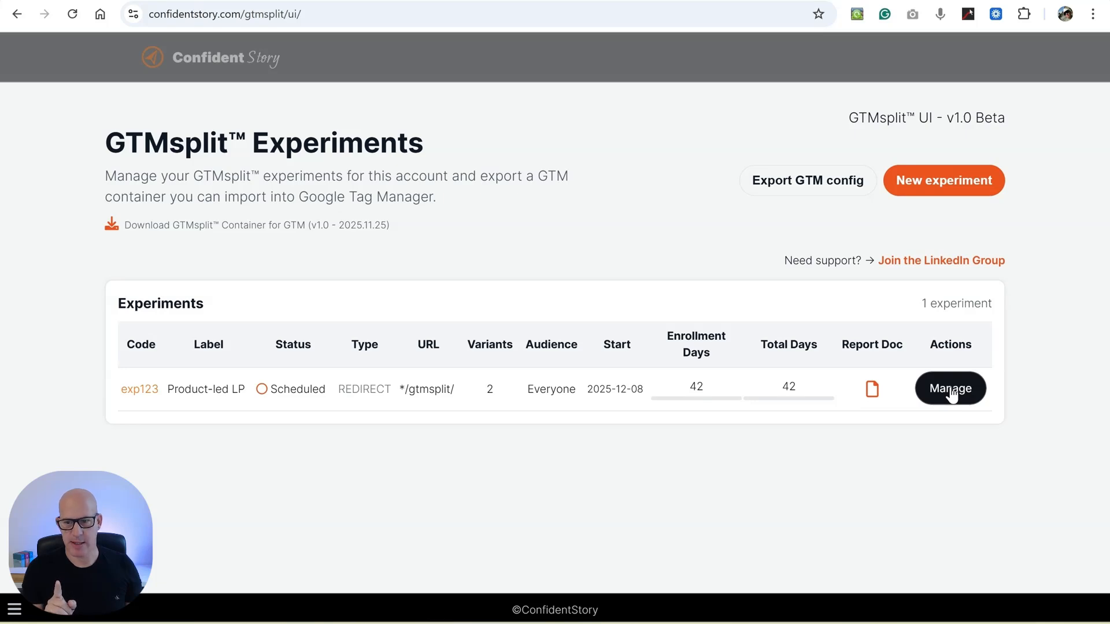
# Open exp123 for editing, review its name, type, URL pattern and audience steps, and close it without making changes
pyautogui.click(970, 398)
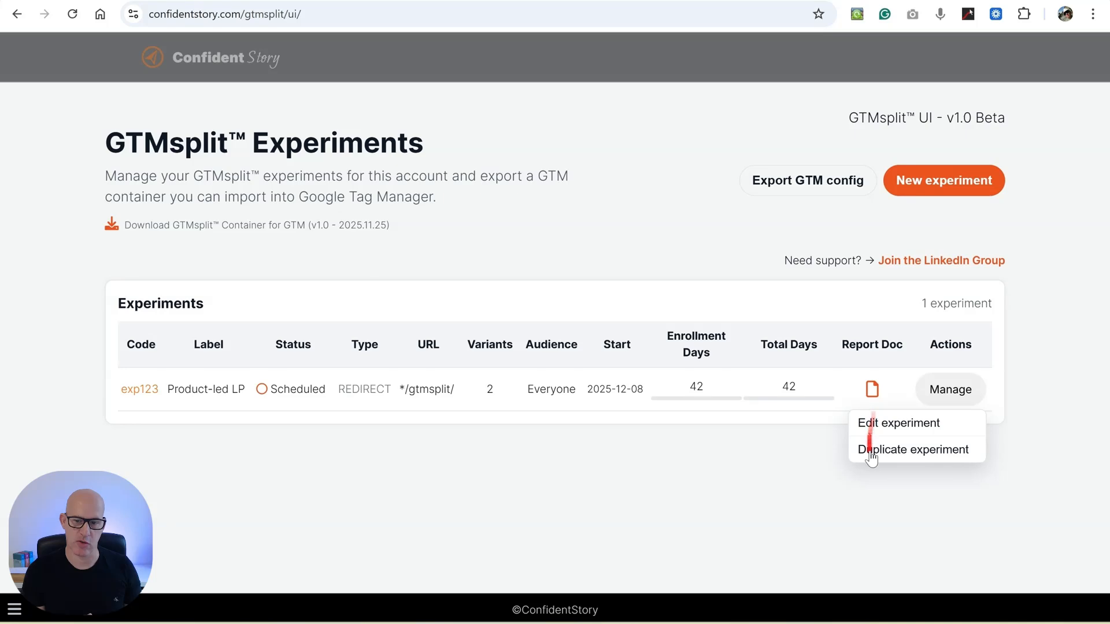
pyautogui.click(886, 426)
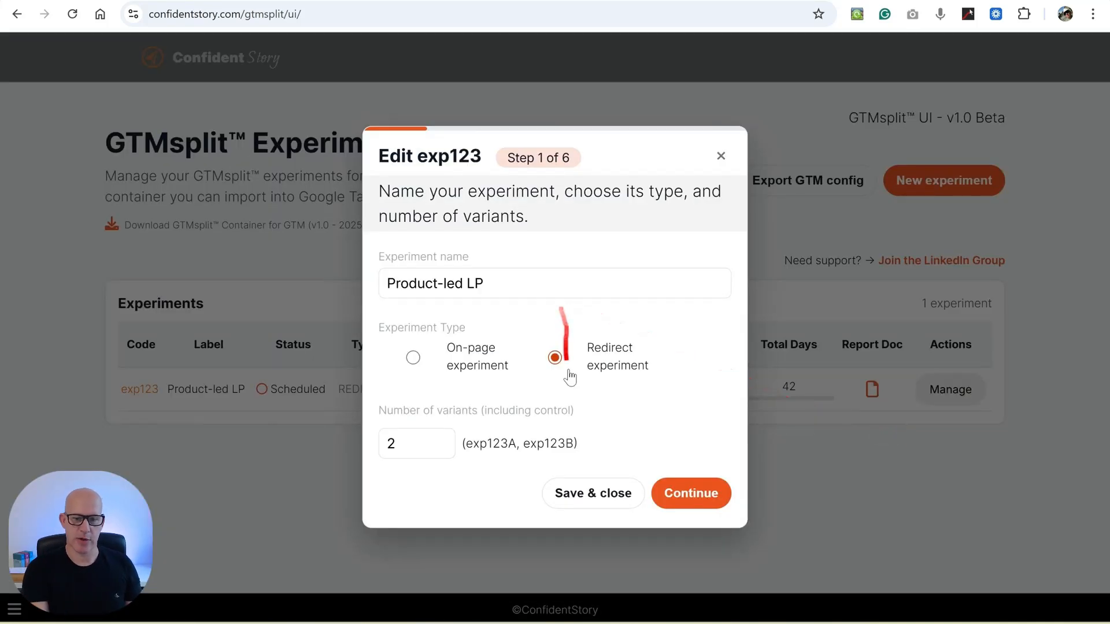
pyautogui.click(700, 507)
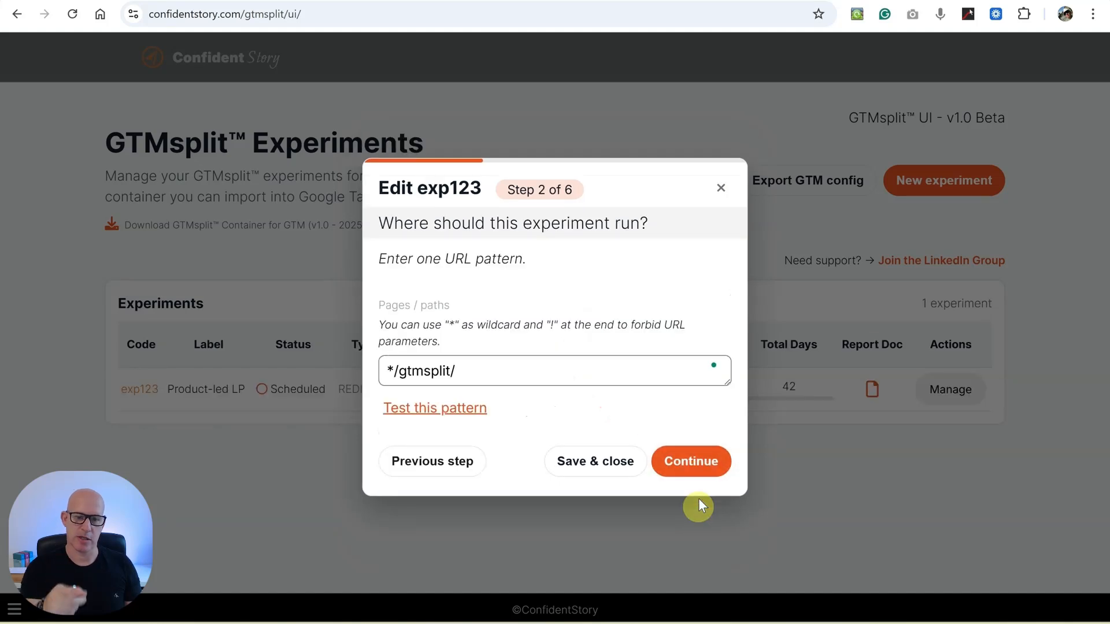
pyautogui.click(687, 475)
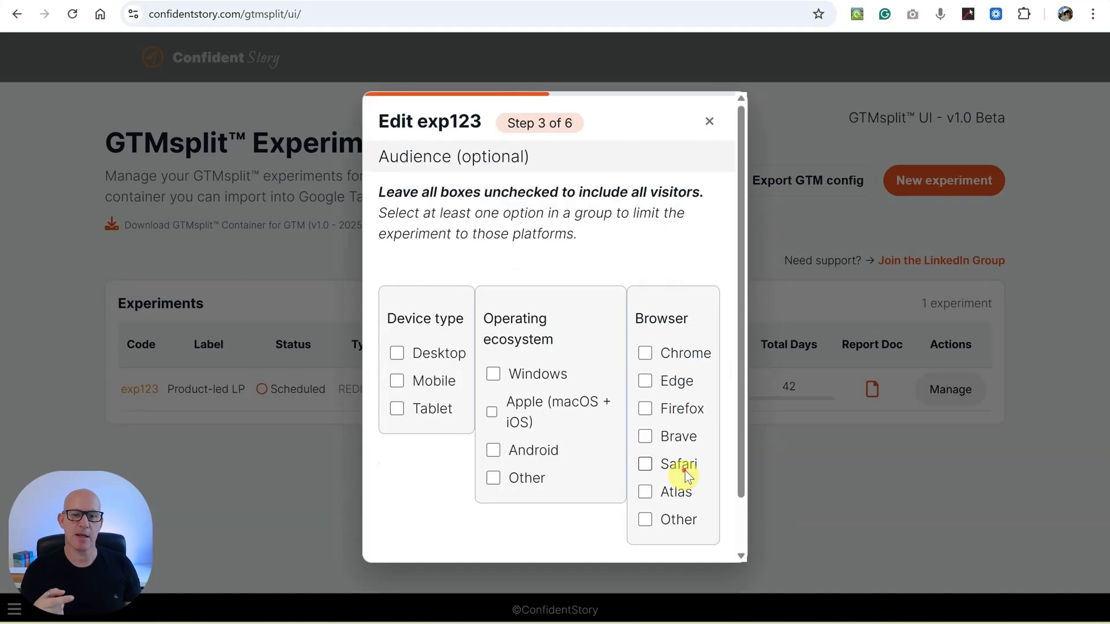
pyautogui.click(711, 122)
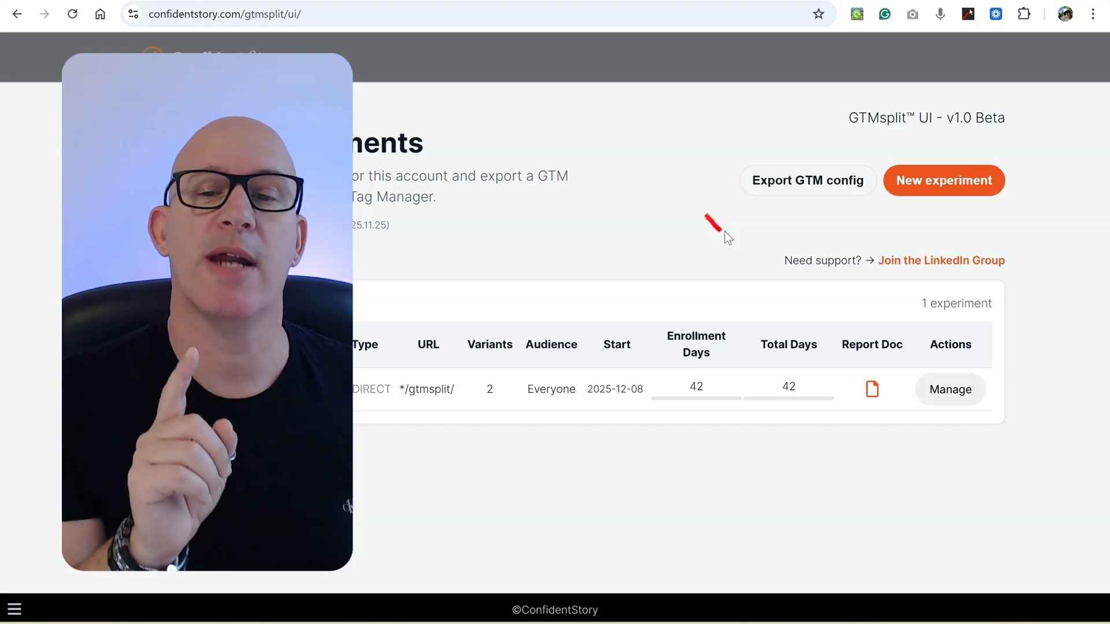
# Export the GTM configuration as a JSON file and locate the downloaded GTMsplit-confidentstory-251204-1028.json
pyautogui.click(785, 185)
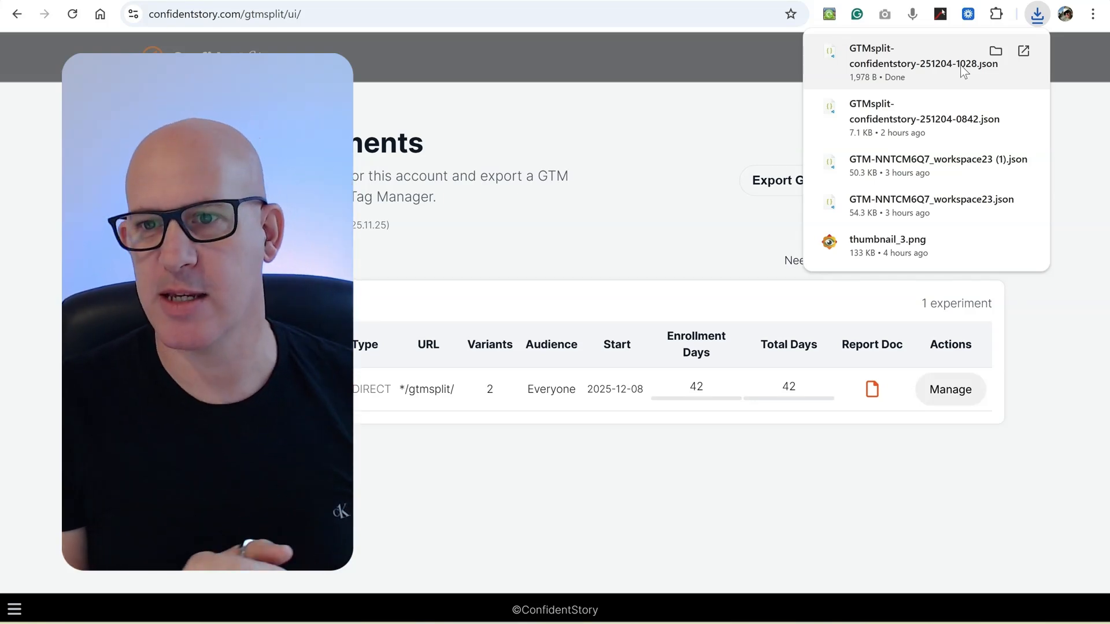
pyautogui.click(998, 51)
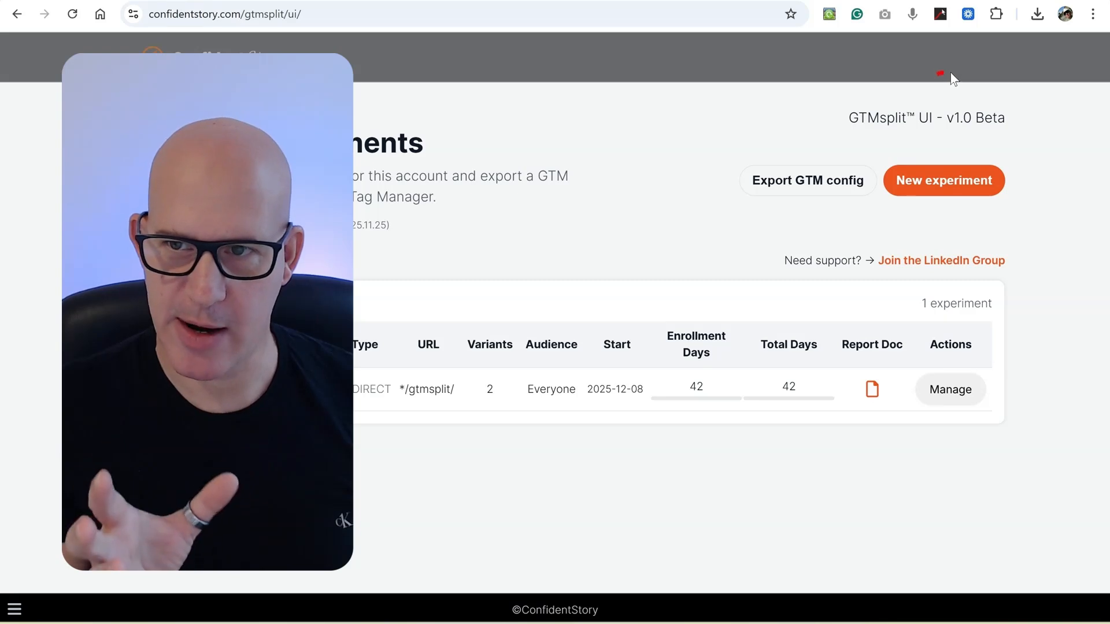
pyautogui.click(1035, 15)
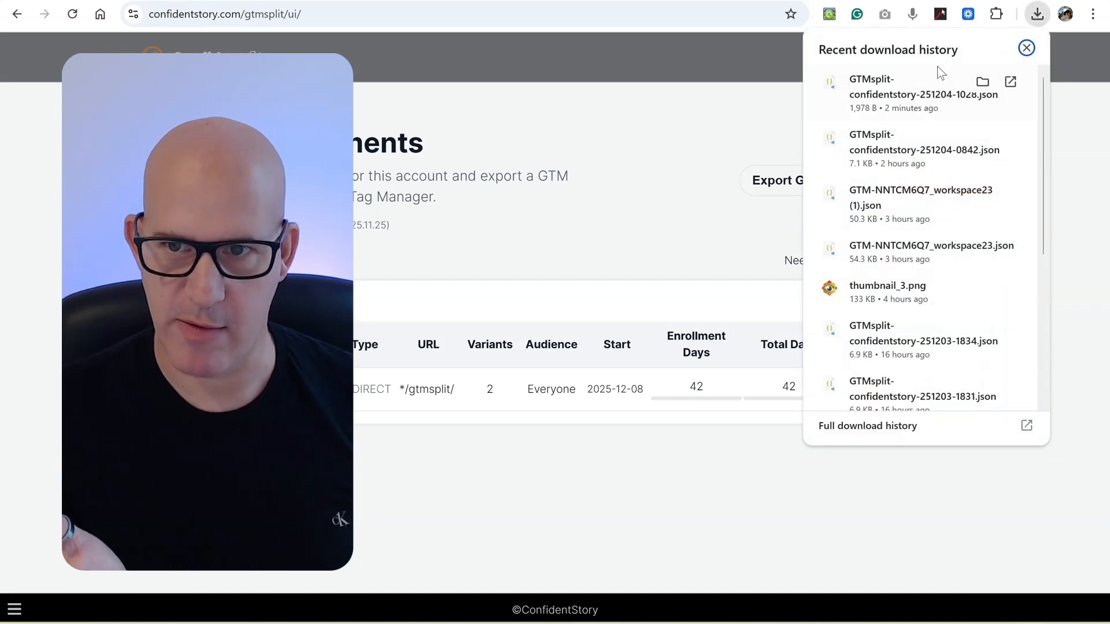